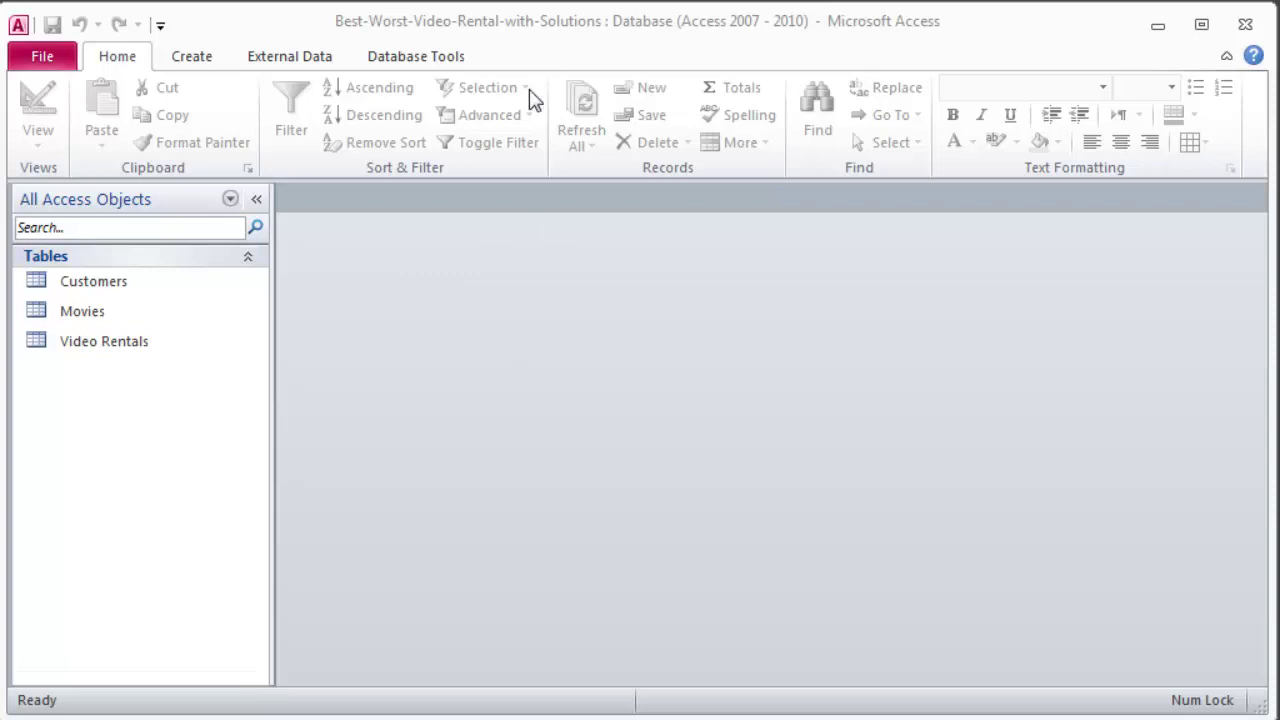
# Step: Open the Customers table to view its records, then close it
pyautogui.click(65, 289)
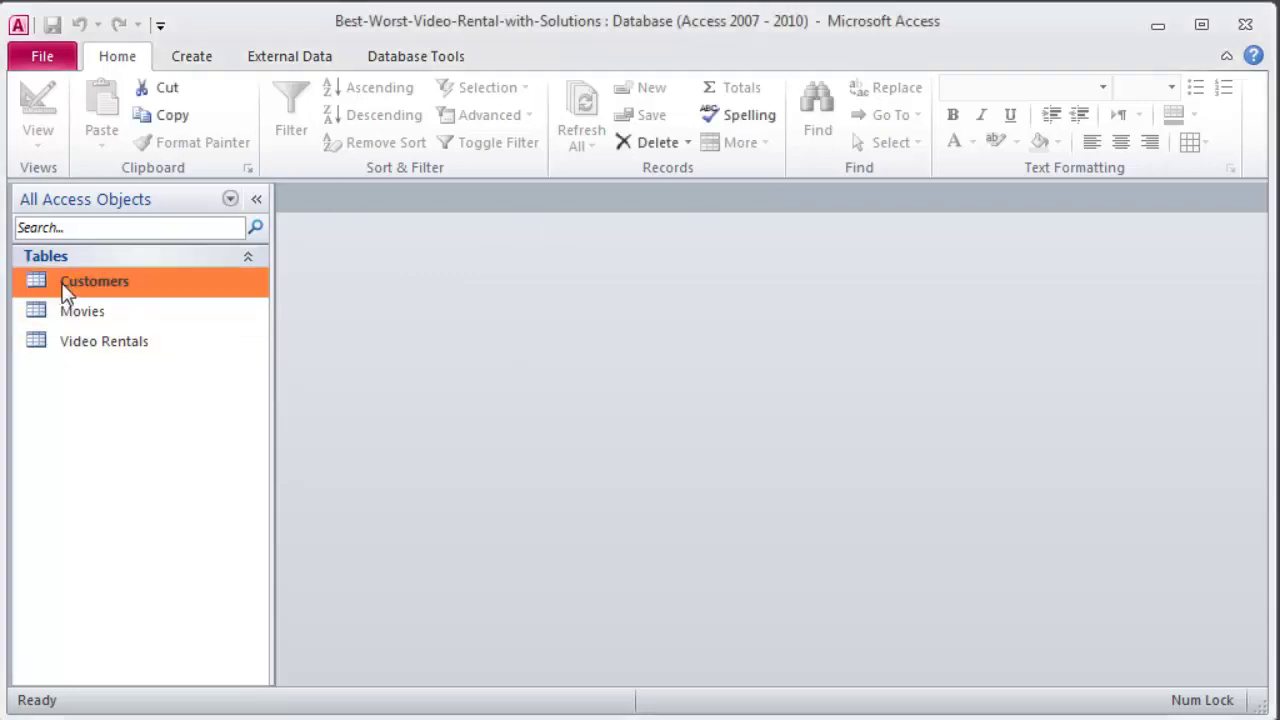
pyautogui.click(64, 316)
pyautogui.click(70, 352)
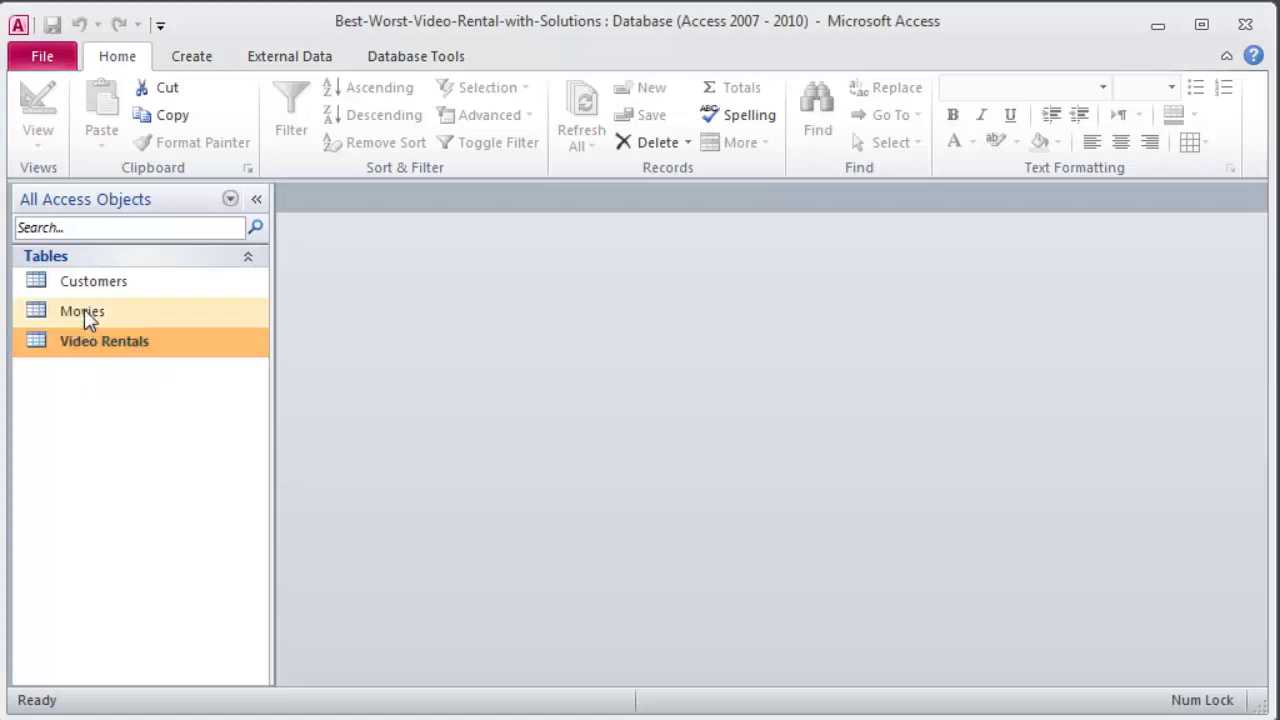
pyautogui.doubleClick(79, 281)
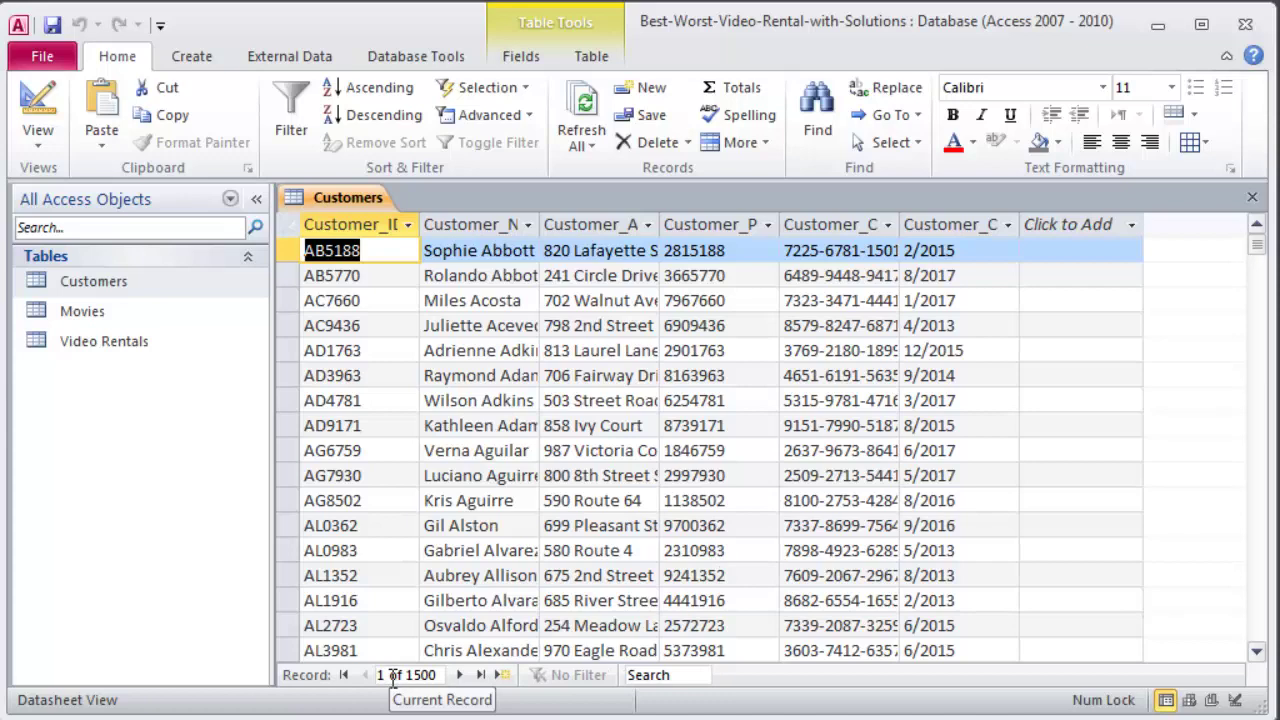
pyautogui.click(1251, 197)
# Step: Open the Movies table, widen Movie_Title to show full titles, then close it
pyautogui.click(88, 313)
pyautogui.doubleClick(88, 313)
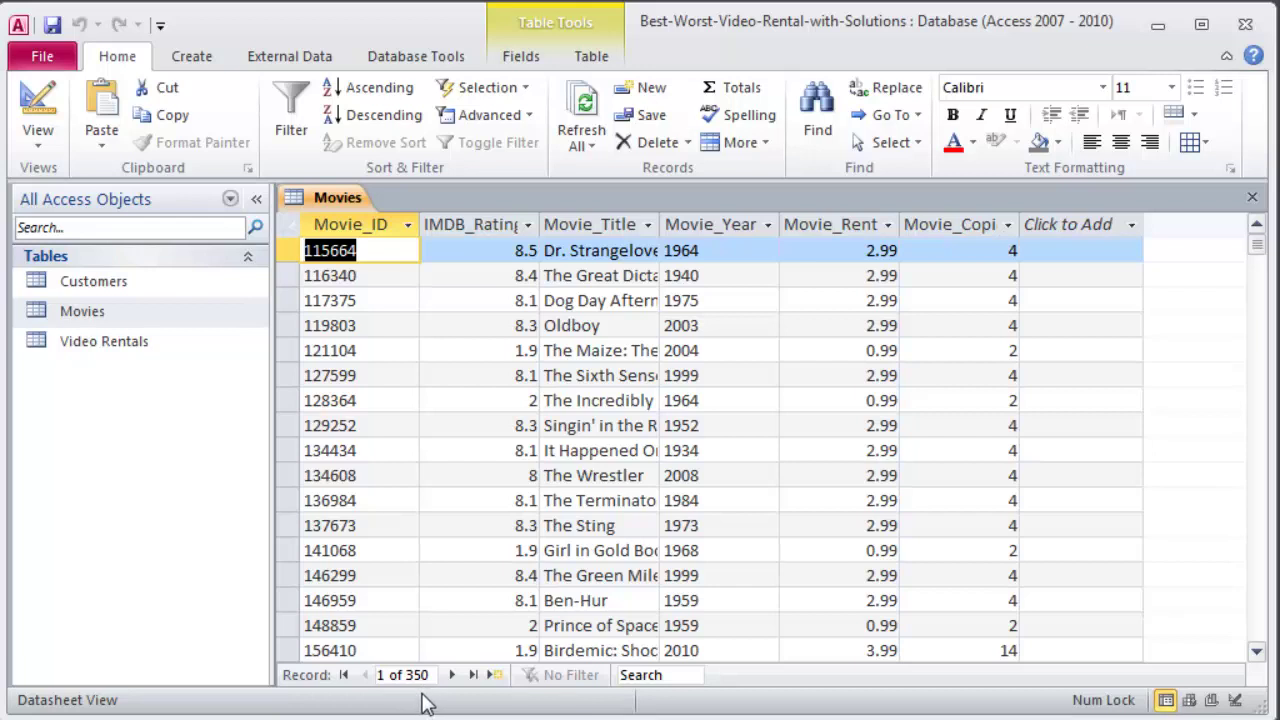
pyautogui.click(1257, 654)
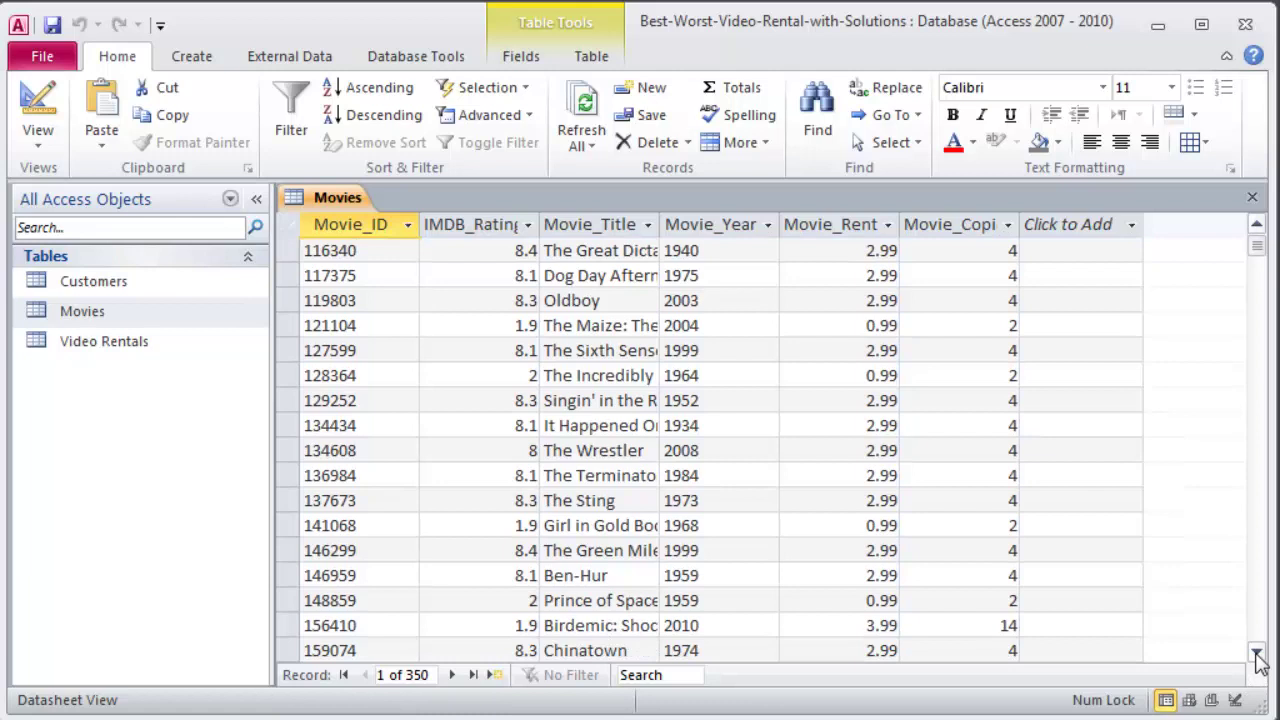
pyautogui.click(1257, 654)
pyautogui.click(1257, 654)
pyautogui.click(1257, 654)
pyautogui.moveTo(664, 228); pyautogui.dragTo(910, 226)
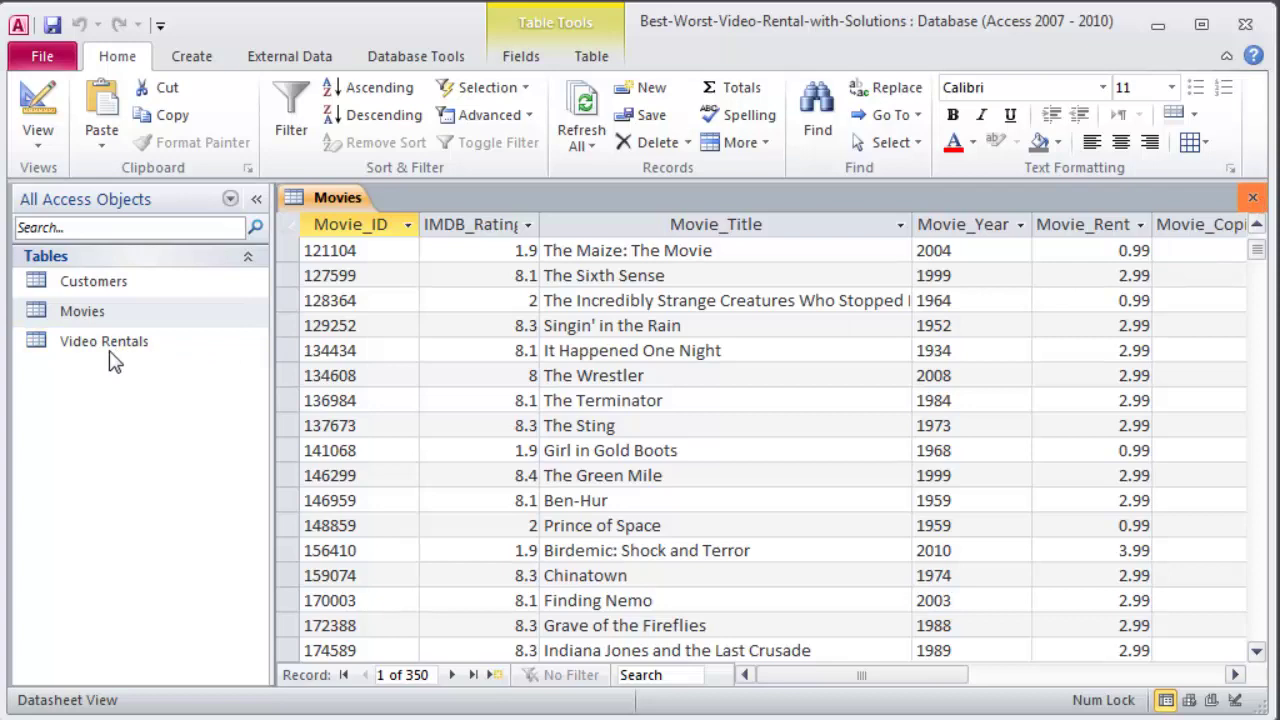
pyautogui.hotkey('ctrl', 'F4')
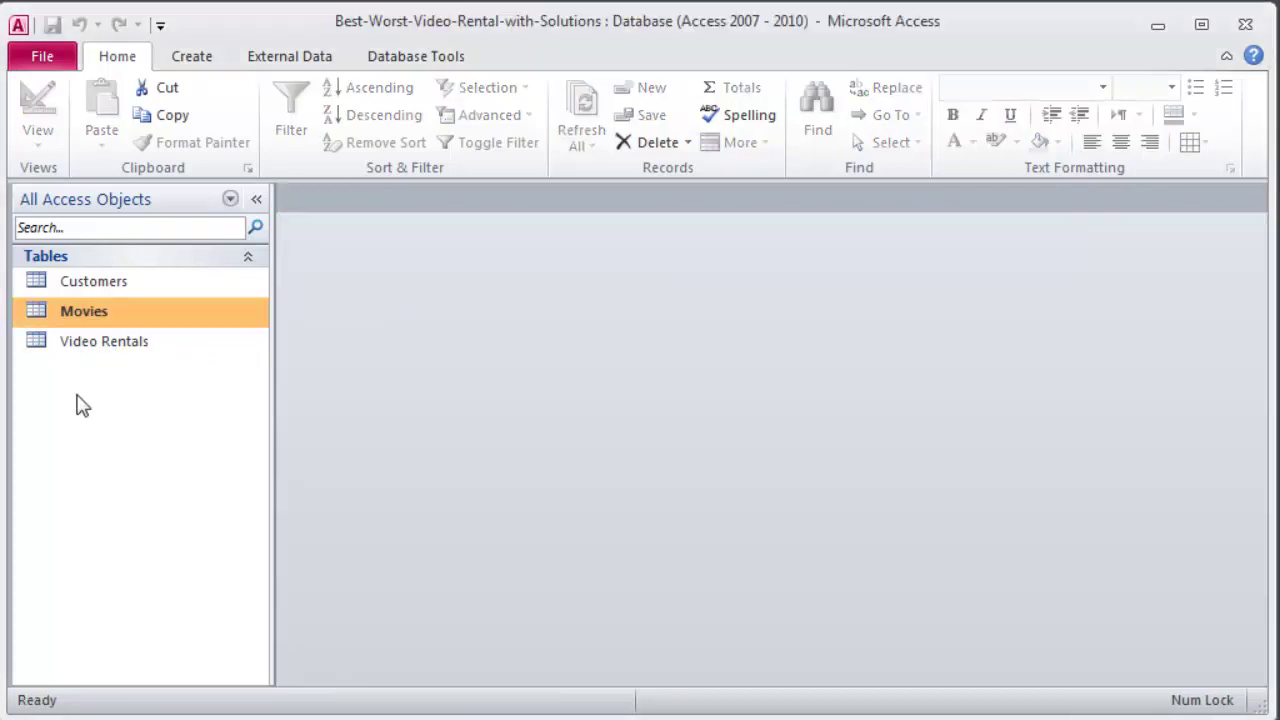
pyautogui.doubleClick(88, 344)
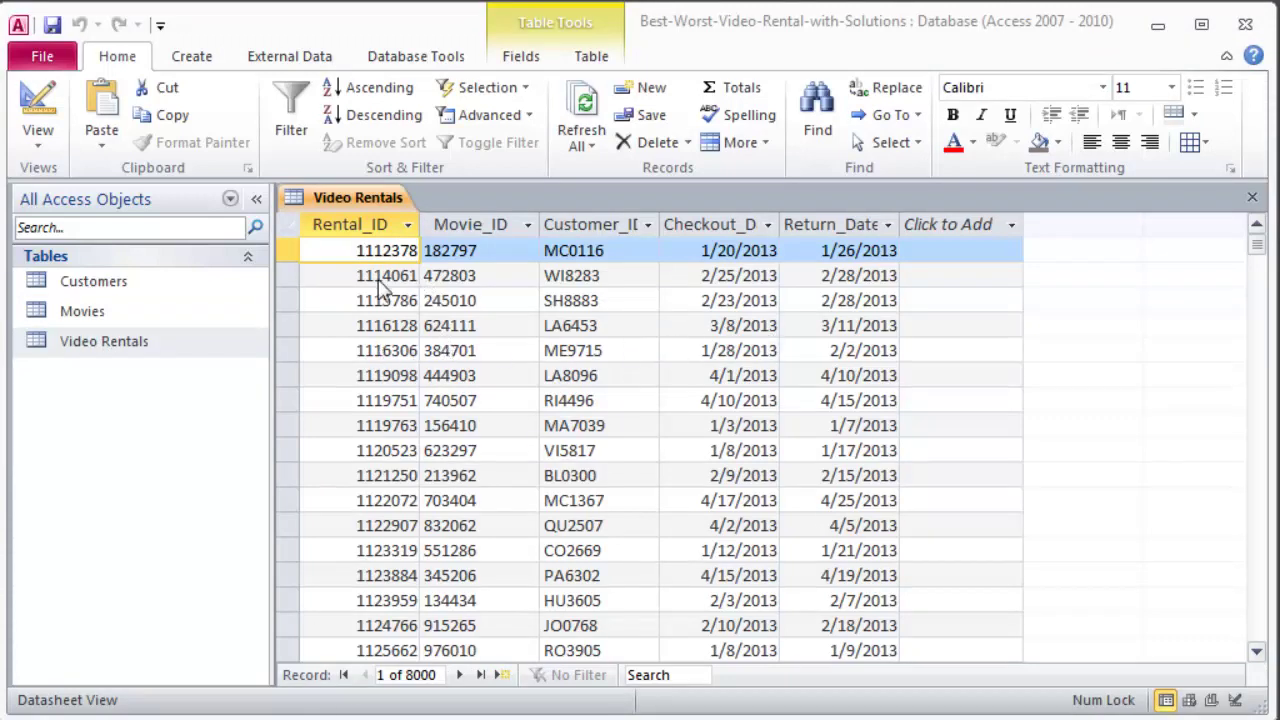
pyautogui.click(463, 275)
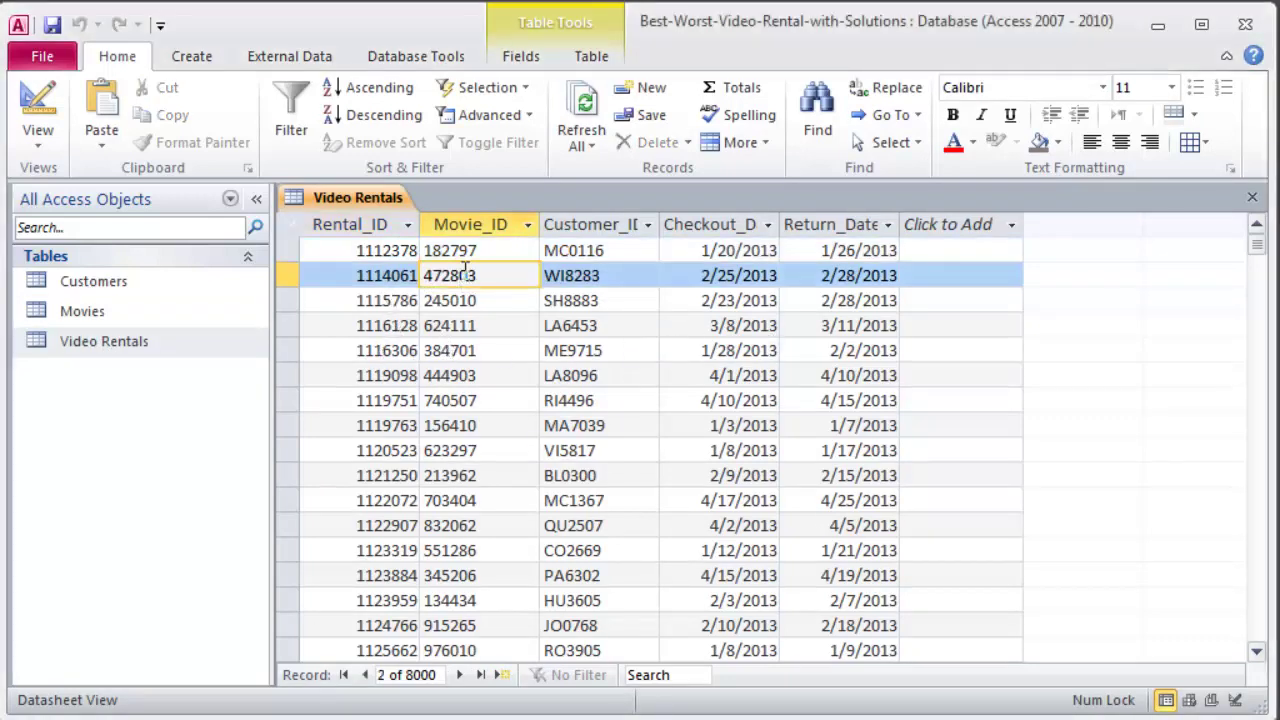
pyautogui.click(612, 275)
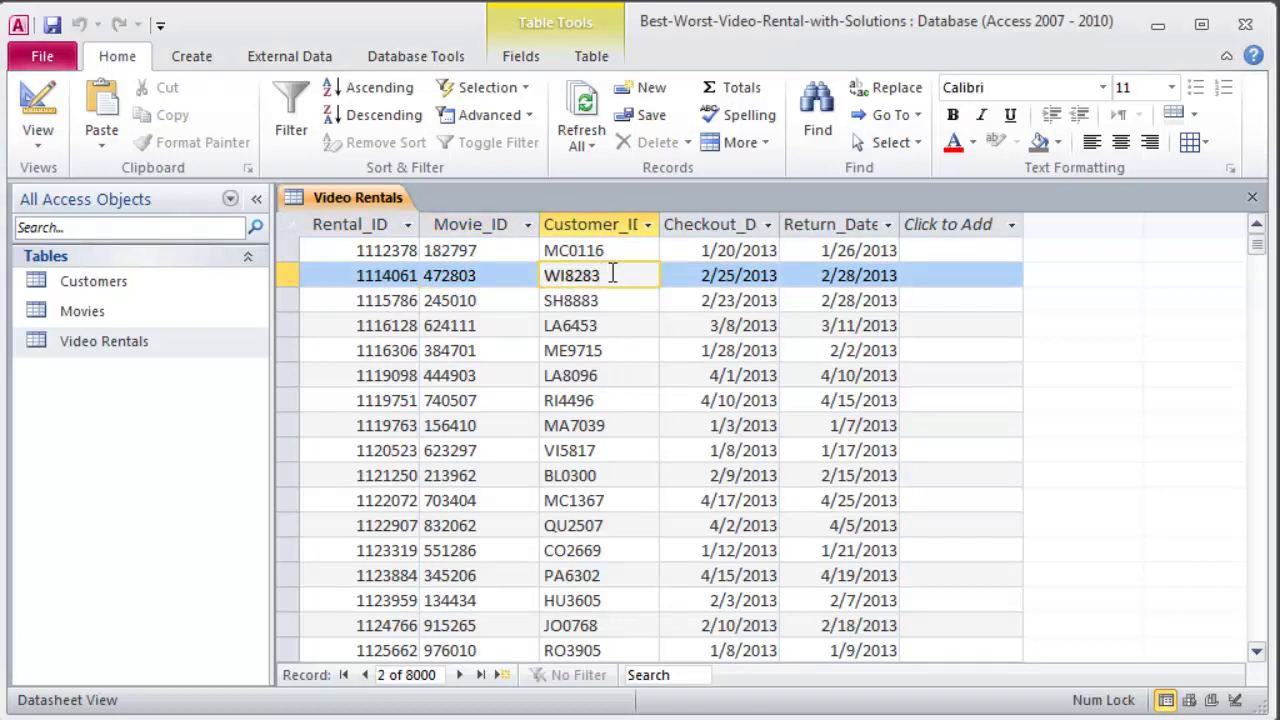
pyautogui.click(742, 277)
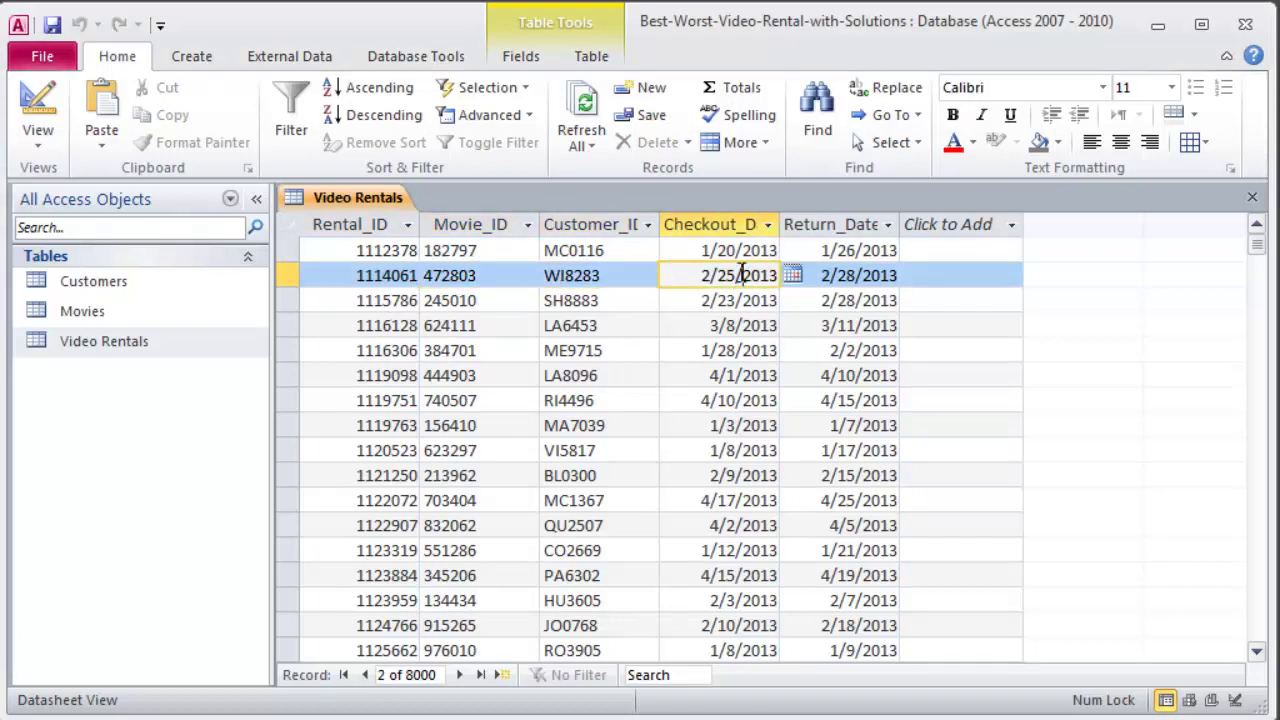
pyautogui.click(838, 277)
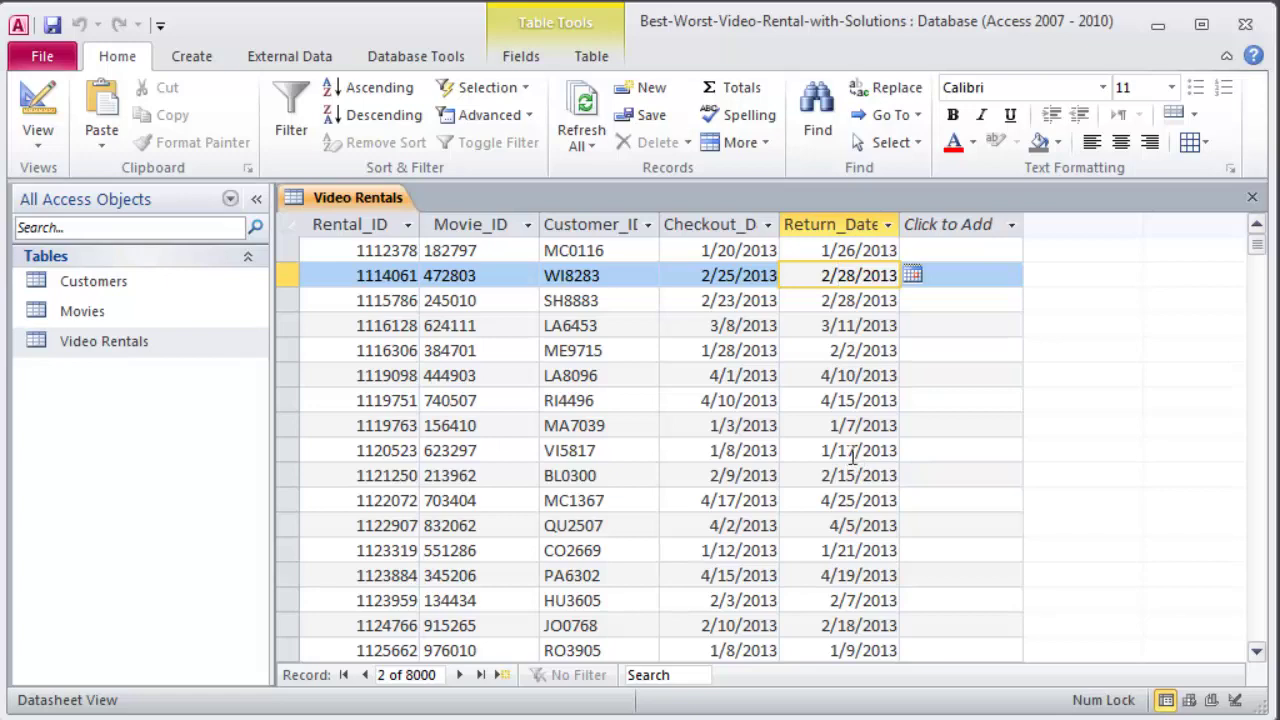
pyautogui.click(1253, 199)
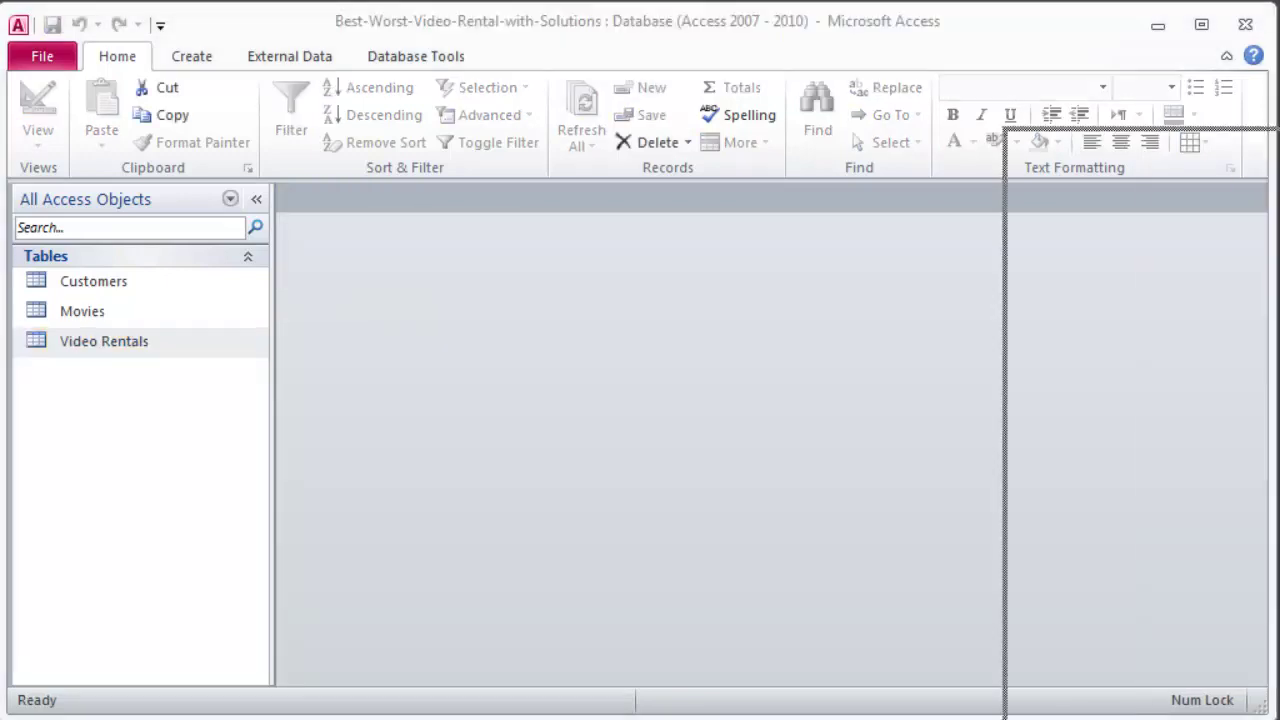
pyautogui.moveTo(1279, 163); pyautogui.dragTo(481, 34)
pyautogui.scroll(-1, 657, 484)
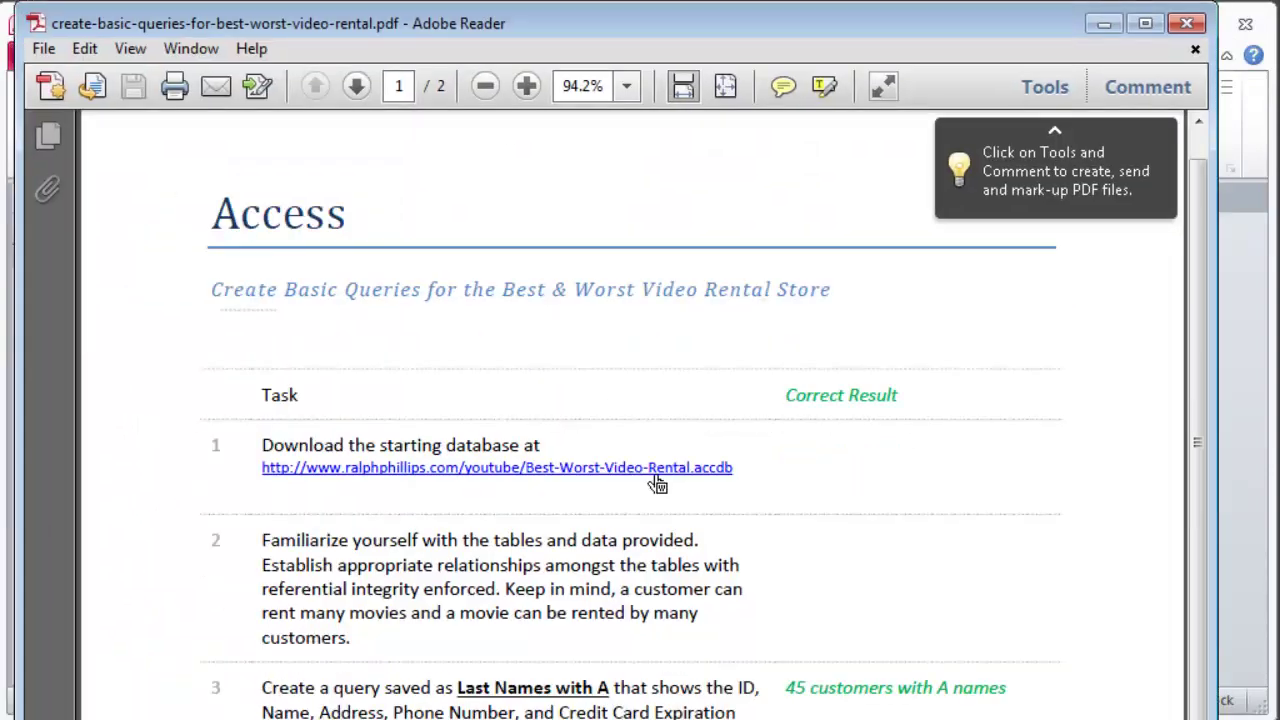
pyautogui.scroll(-2, 657, 484)
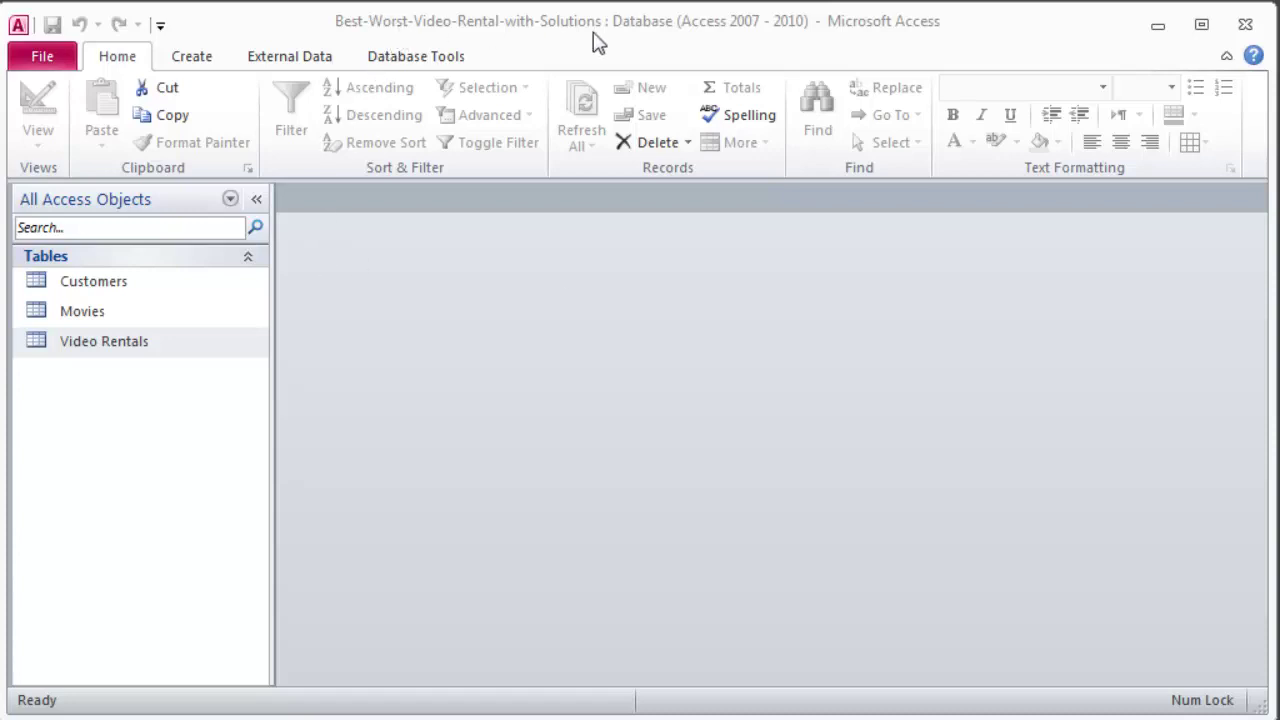
# Step: Open the Relationships window from Database Tools
pyautogui.click(555, 30)
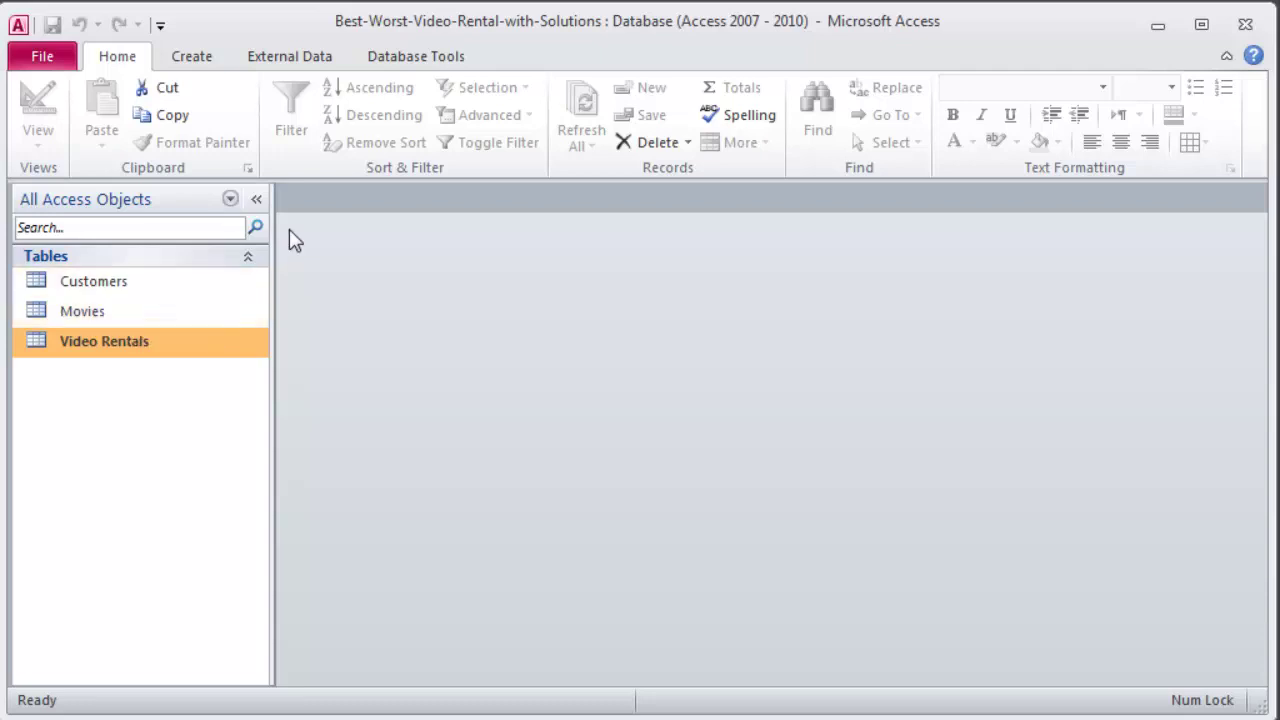
pyautogui.click(397, 60)
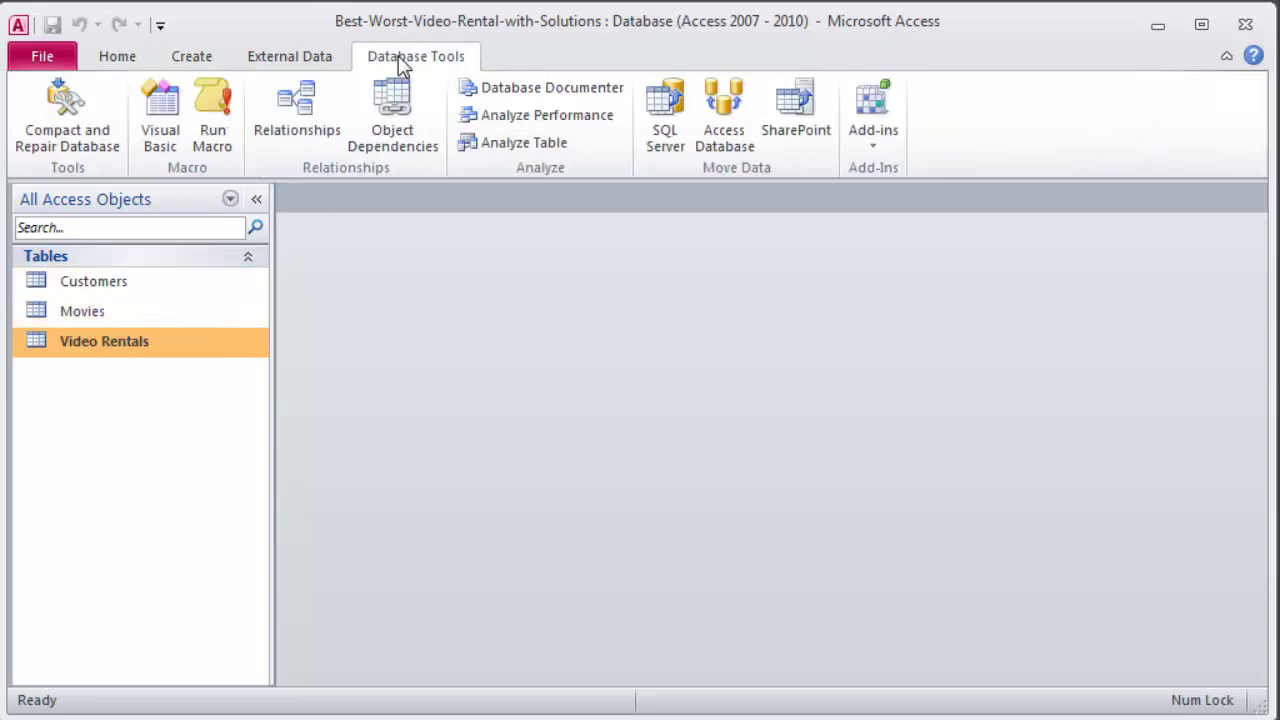
pyautogui.click(310, 112)
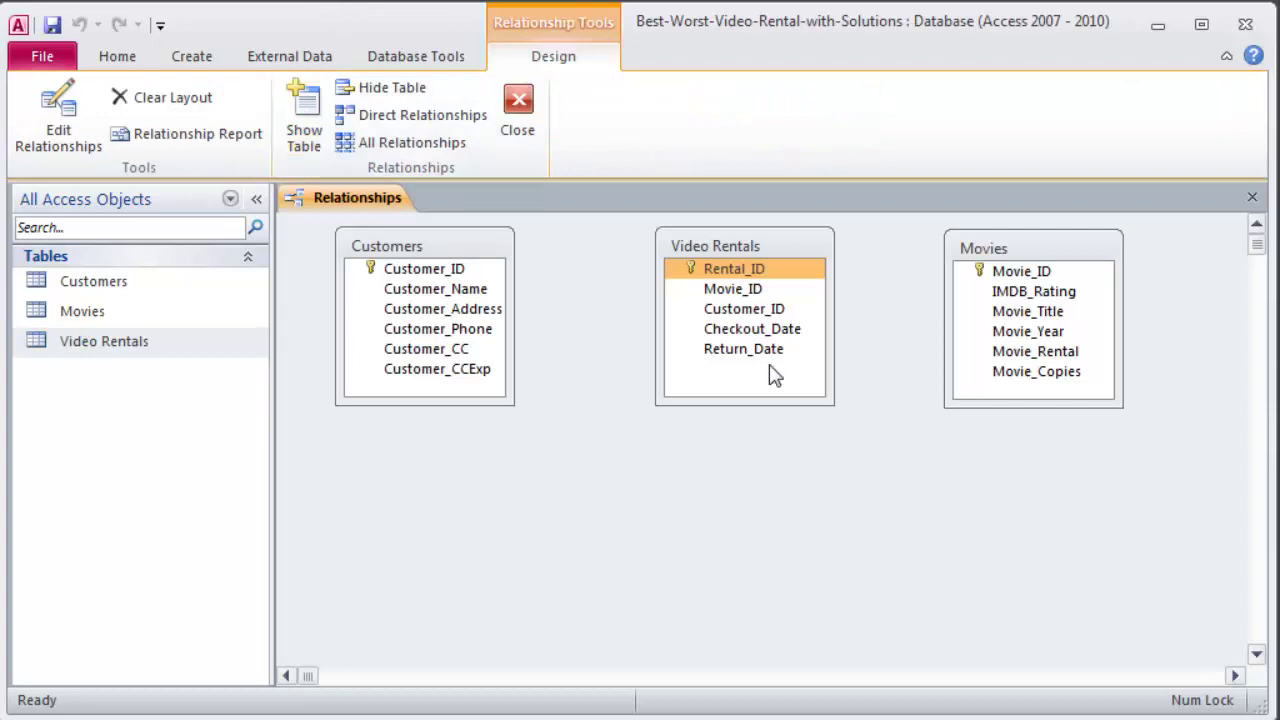
# Step: Arrange the table boxes so Video Rentals sits between Customers and Movies
pyautogui.moveTo(763, 246); pyautogui.dragTo(752, 262)
pyautogui.moveTo(1012, 249); pyautogui.dragTo(998, 247)
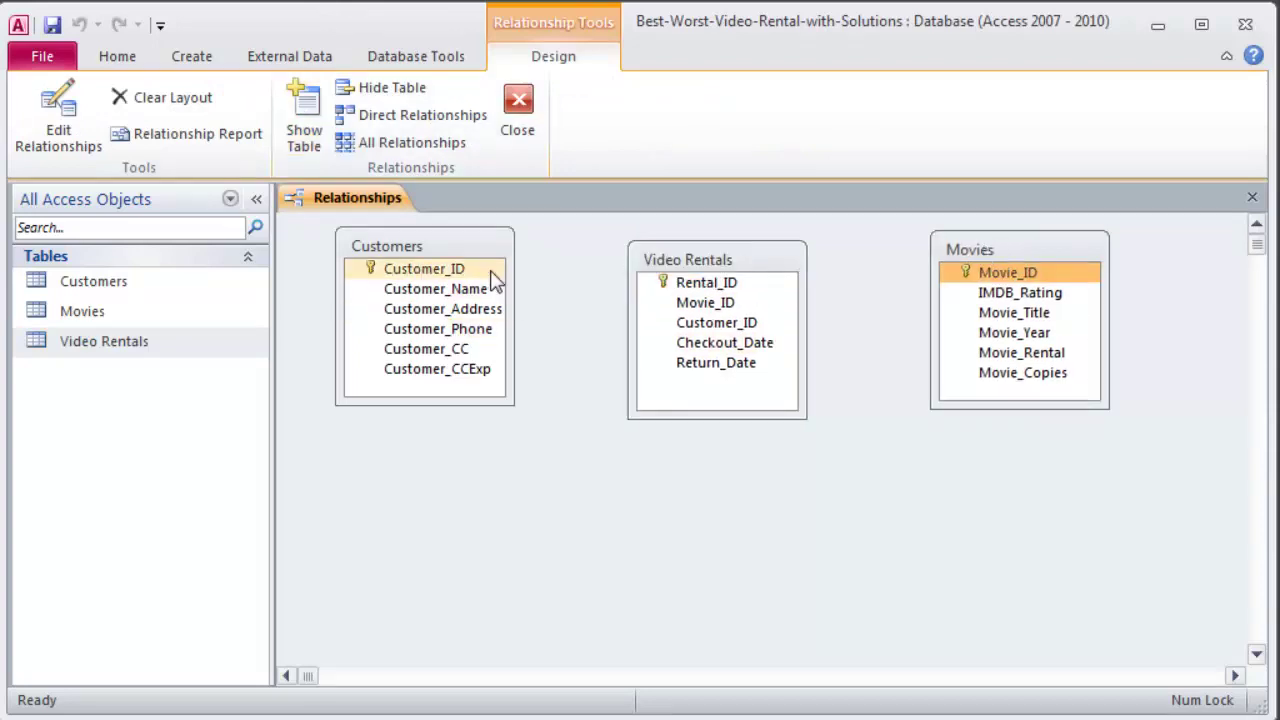
pyautogui.moveTo(718, 270)
pyautogui.mouseDown()
pyautogui.moveTo(760, 320)
pyautogui.moveTo(737, 287)
pyautogui.mouseUp()
pyautogui.click(433, 248)
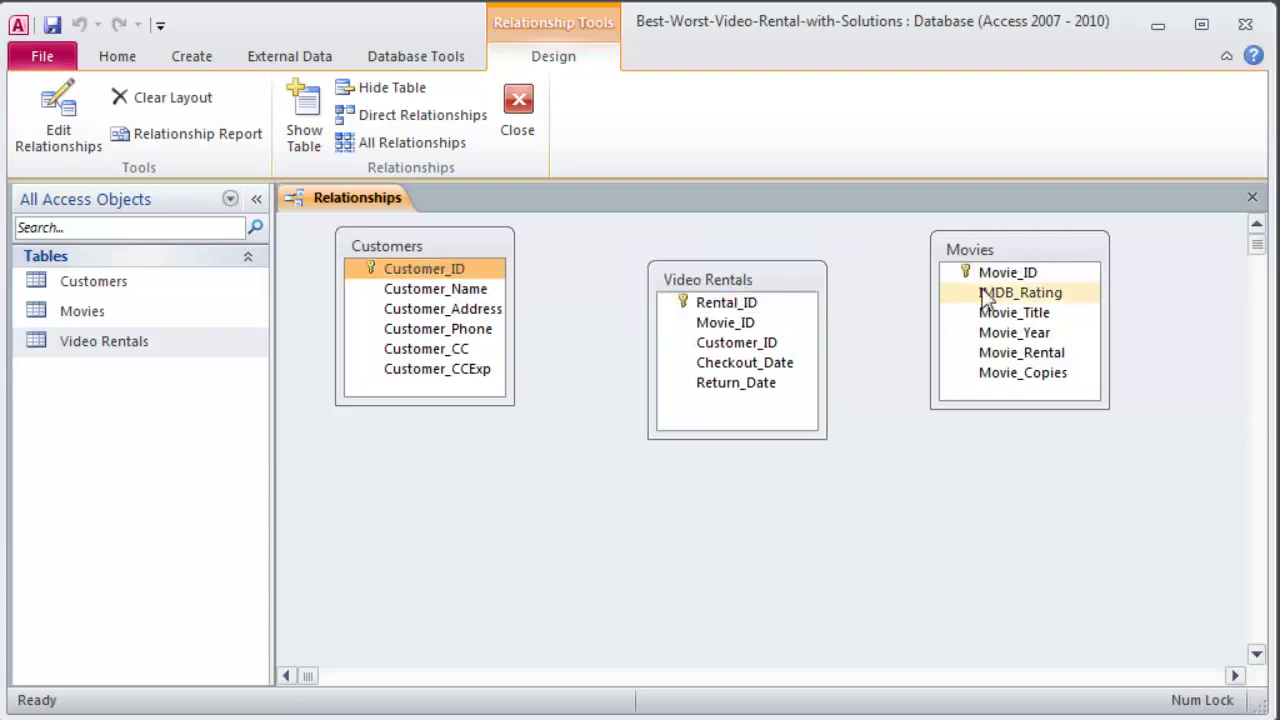
pyautogui.click(1040, 250)
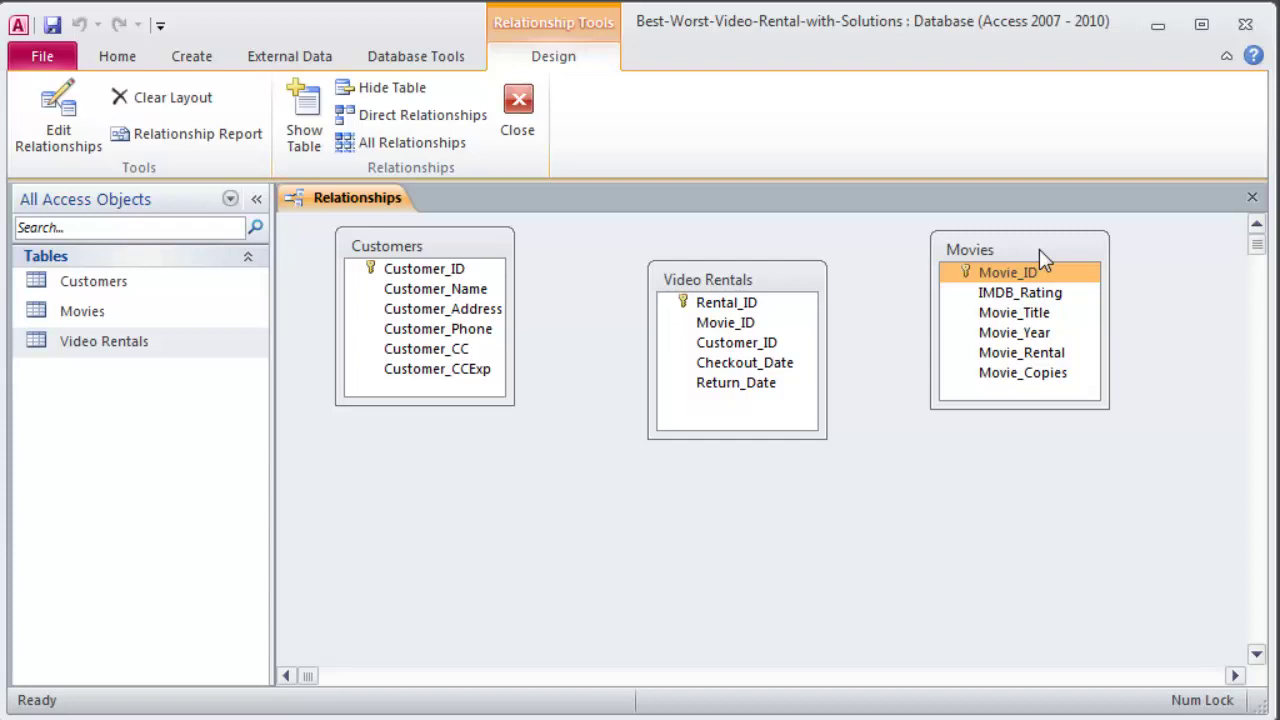
pyautogui.click(443, 252)
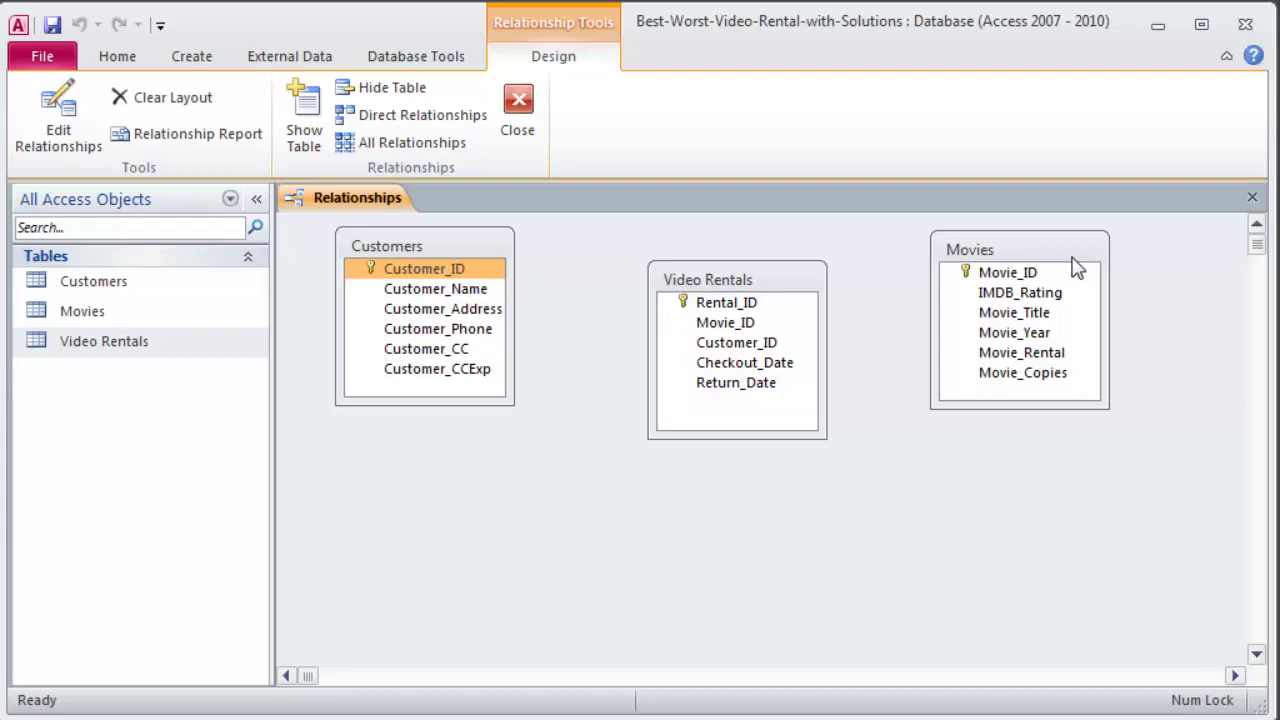
pyautogui.moveTo(770, 272)
pyautogui.mouseDown()
pyautogui.moveTo(714, 294)
pyautogui.moveTo(756, 291)
pyautogui.mouseUp()
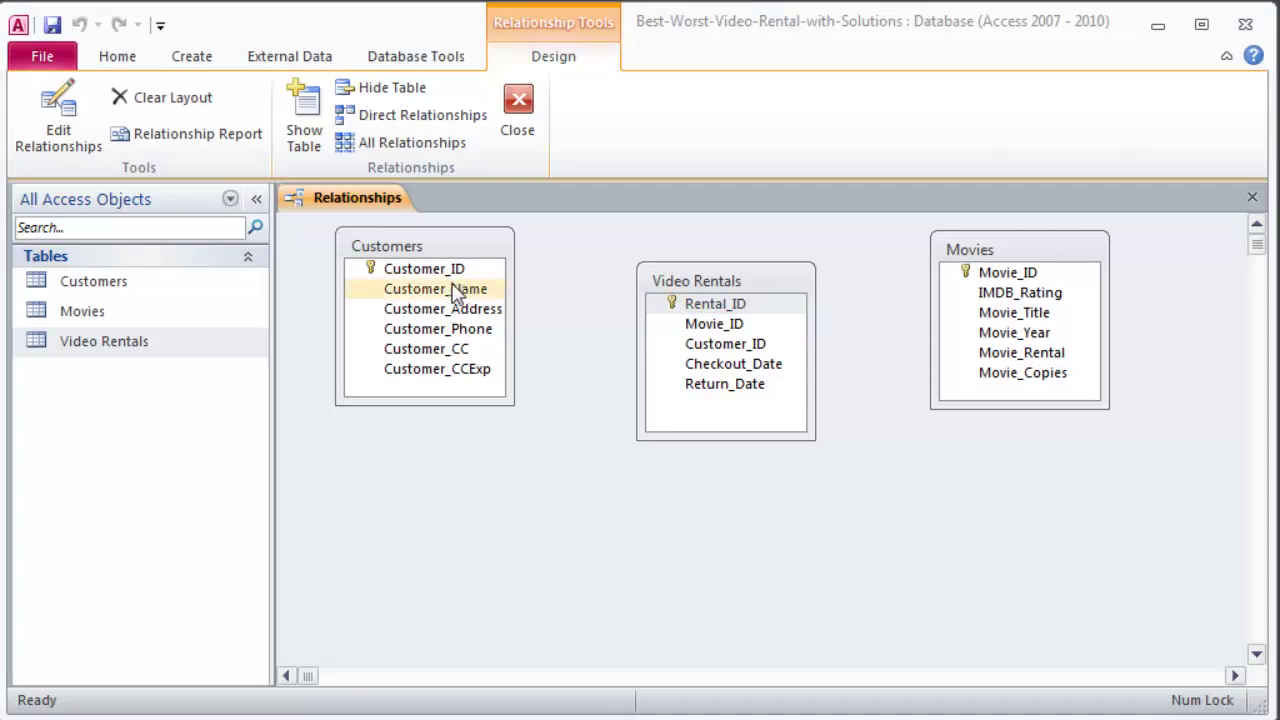
# Step: Link Customers to Video Rentals on Customer_ID, enforcing referential integrity
pyautogui.click(424, 272)
pyautogui.moveTo(414, 268); pyautogui.dragTo(722, 350)
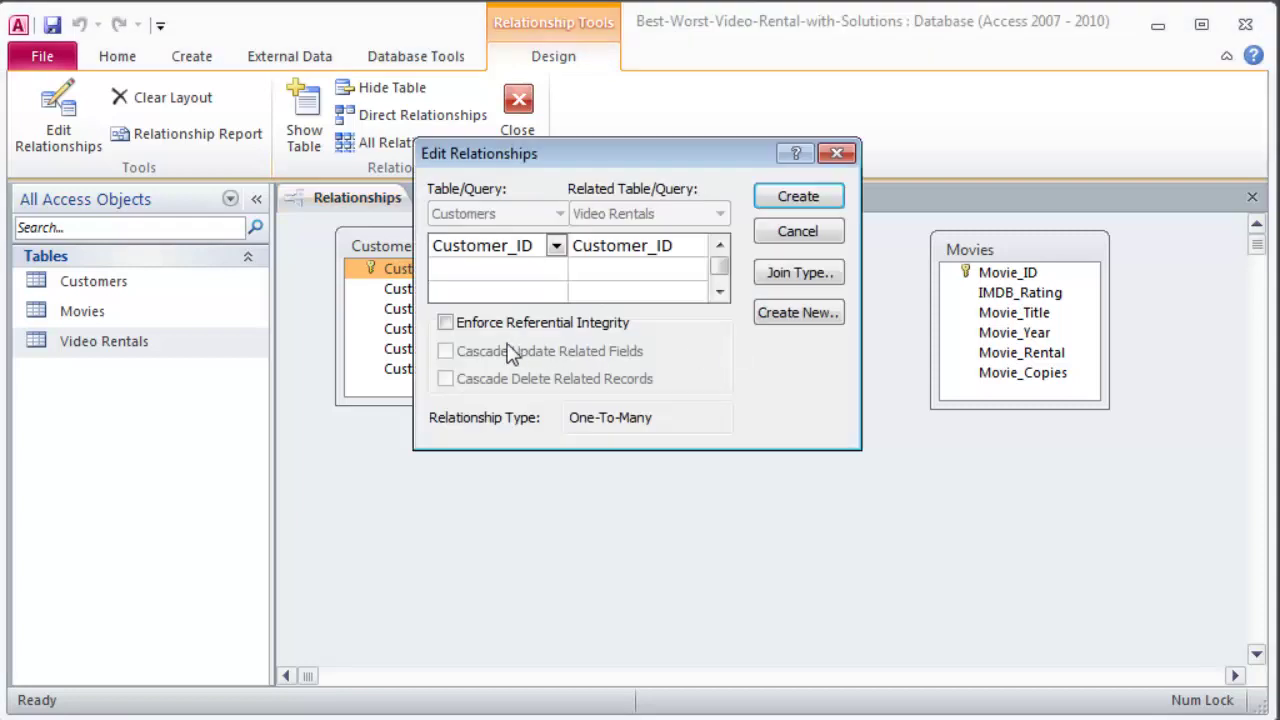
pyautogui.click(445, 322)
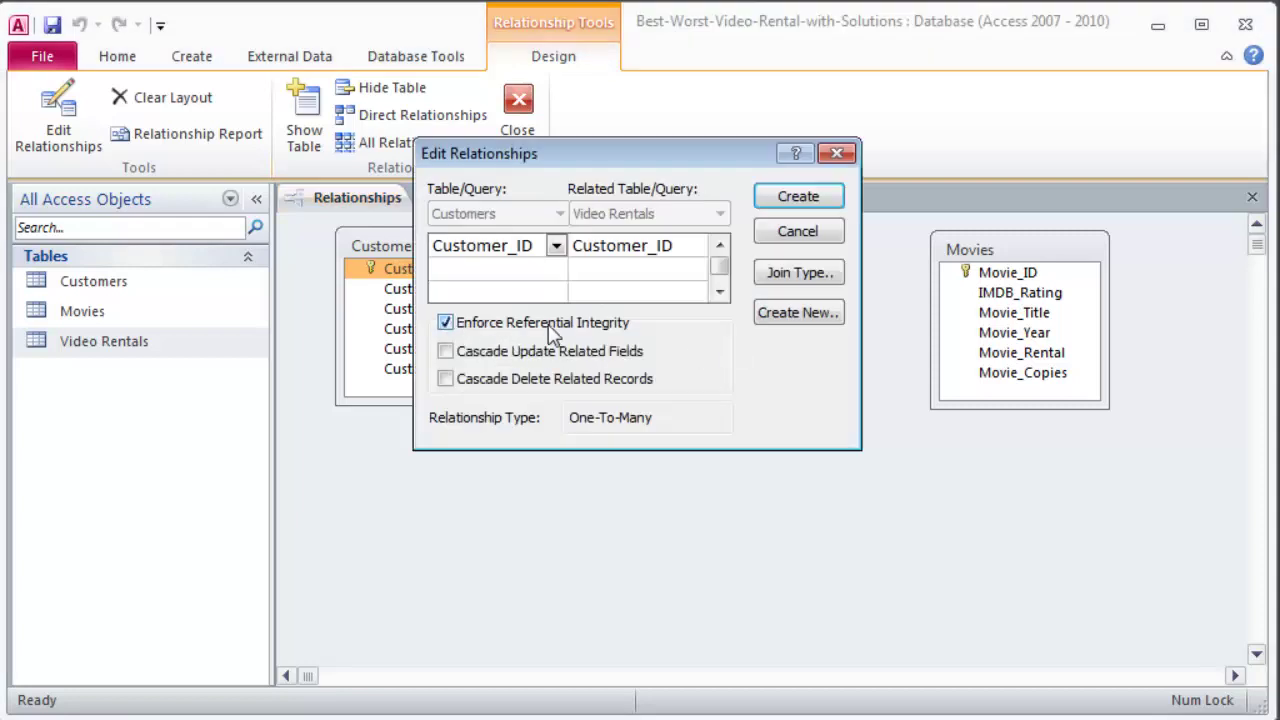
pyautogui.click(798, 231)
# Step: Link Movies to Video Rentals on Movie_ID, enforcing referential integrity
pyautogui.click(1005, 280)
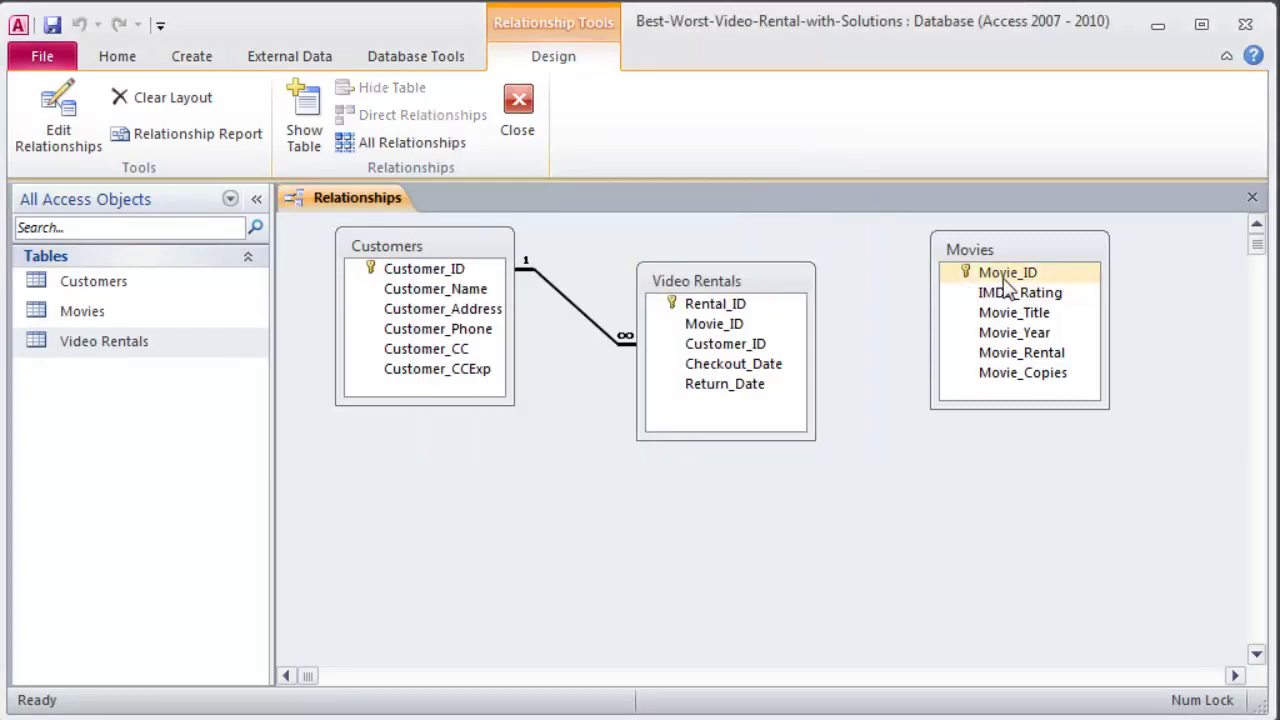
pyautogui.moveTo(1005, 282); pyautogui.dragTo(705, 332)
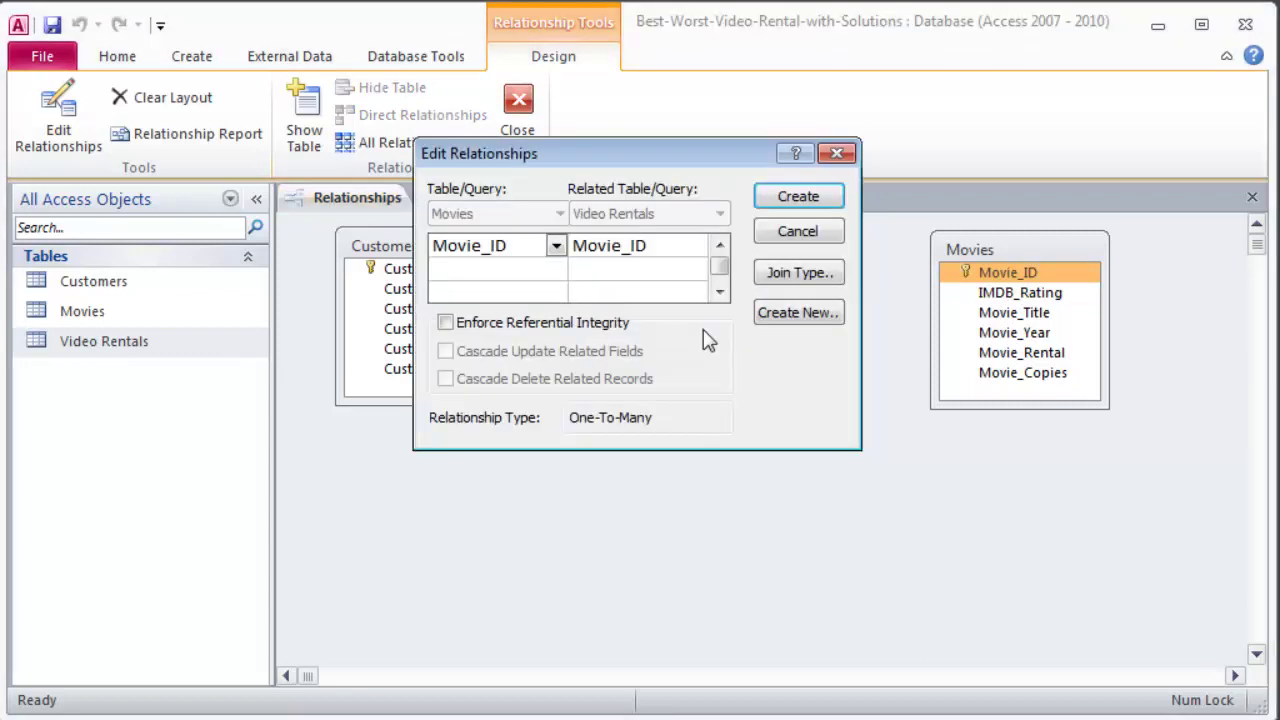
pyautogui.click(446, 324)
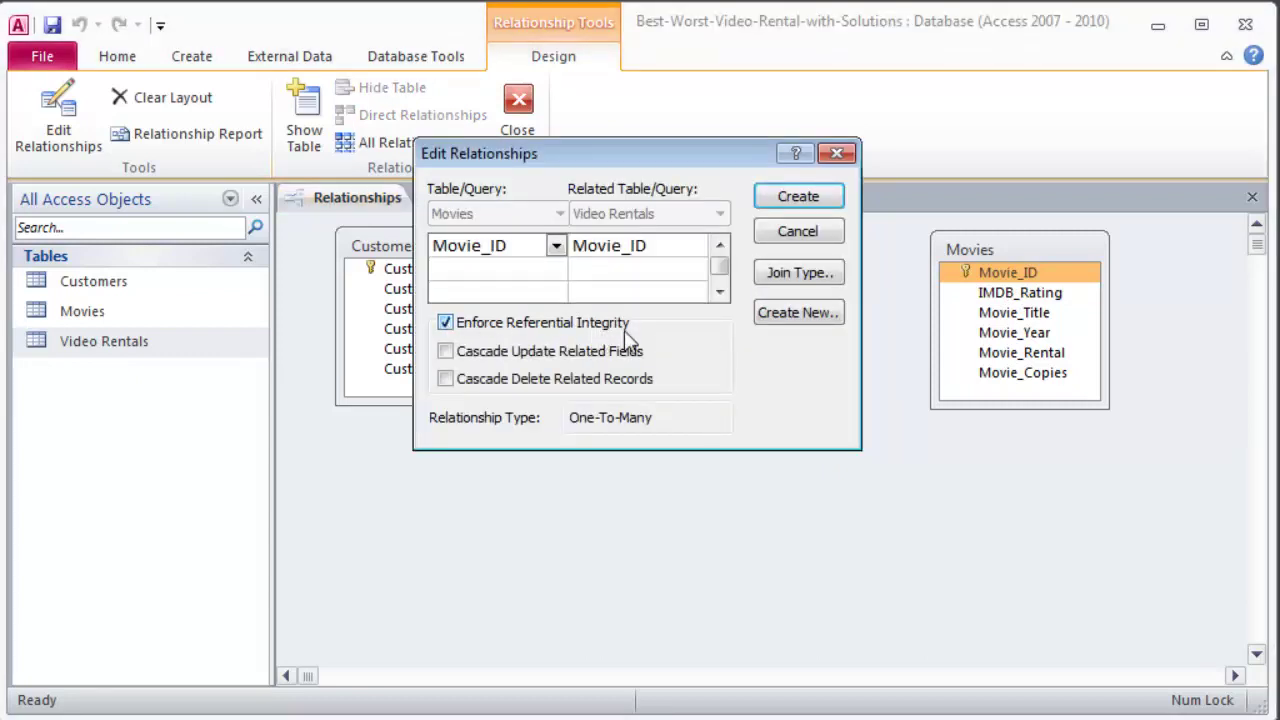
pyautogui.click(805, 204)
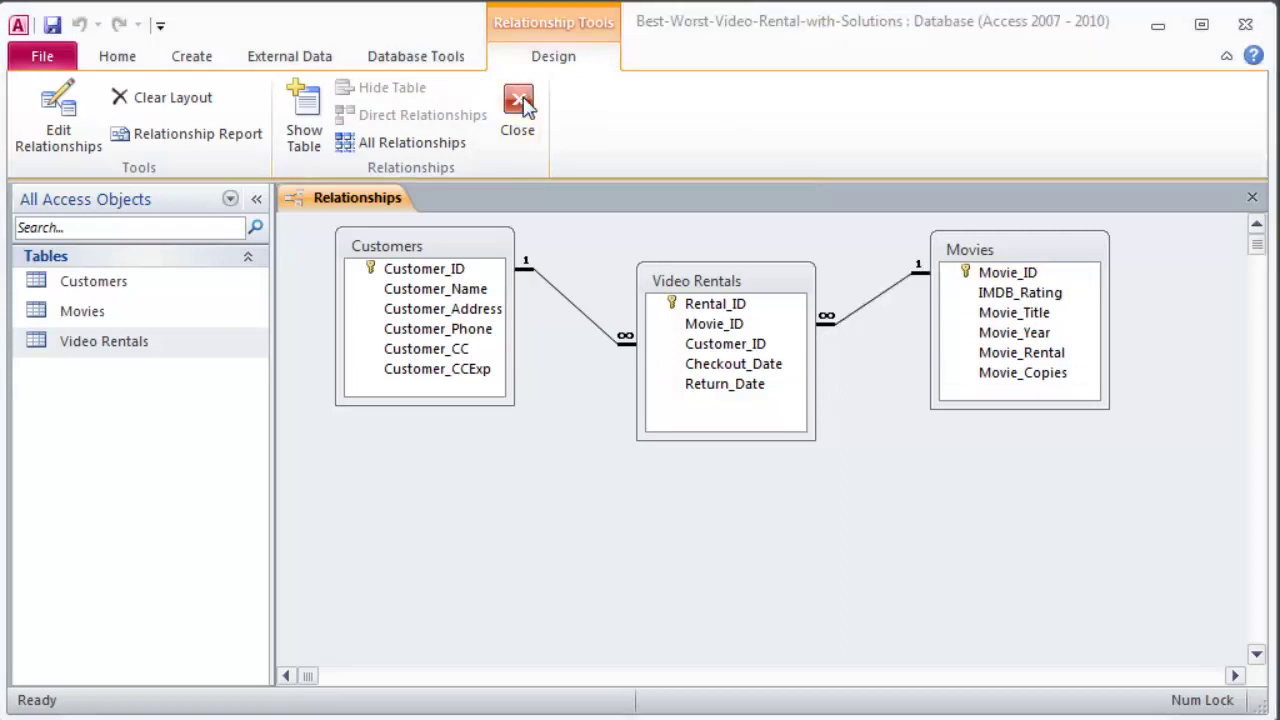
# Step: Close the Relationships window and switch to the Create ribbon
pyautogui.hotkey('ctrl', 'w')
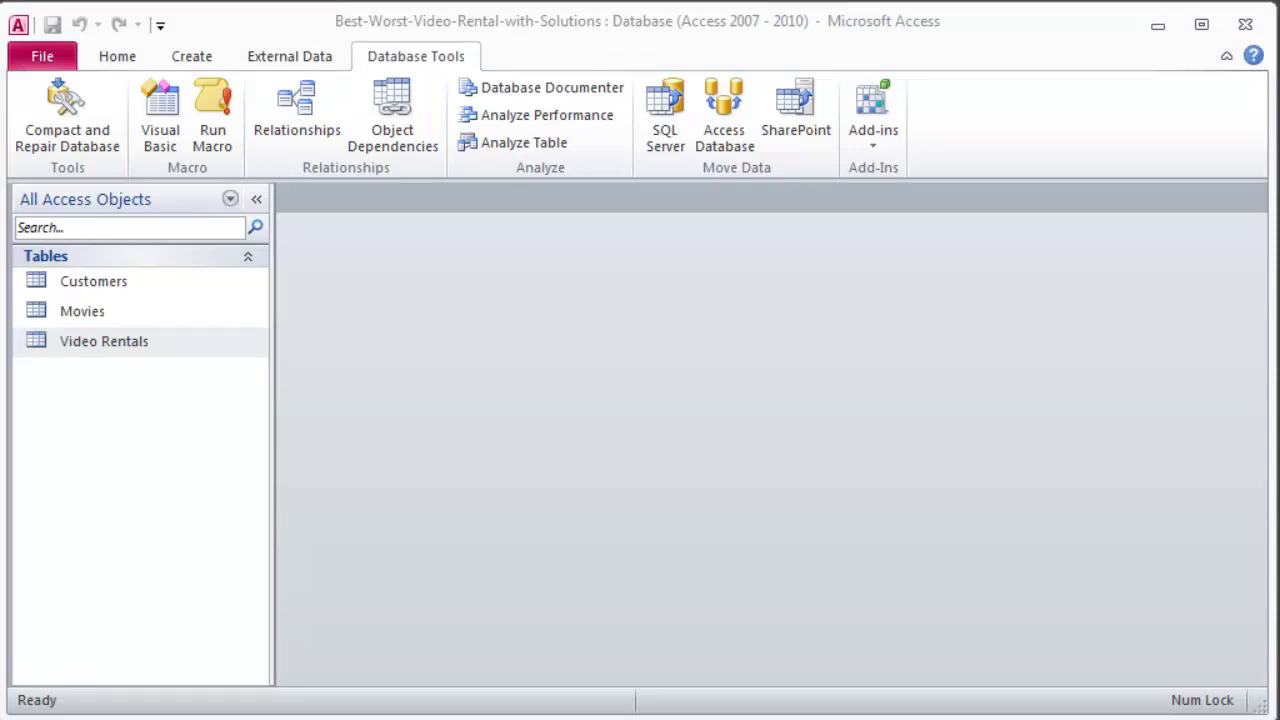
pyautogui.click(195, 60)
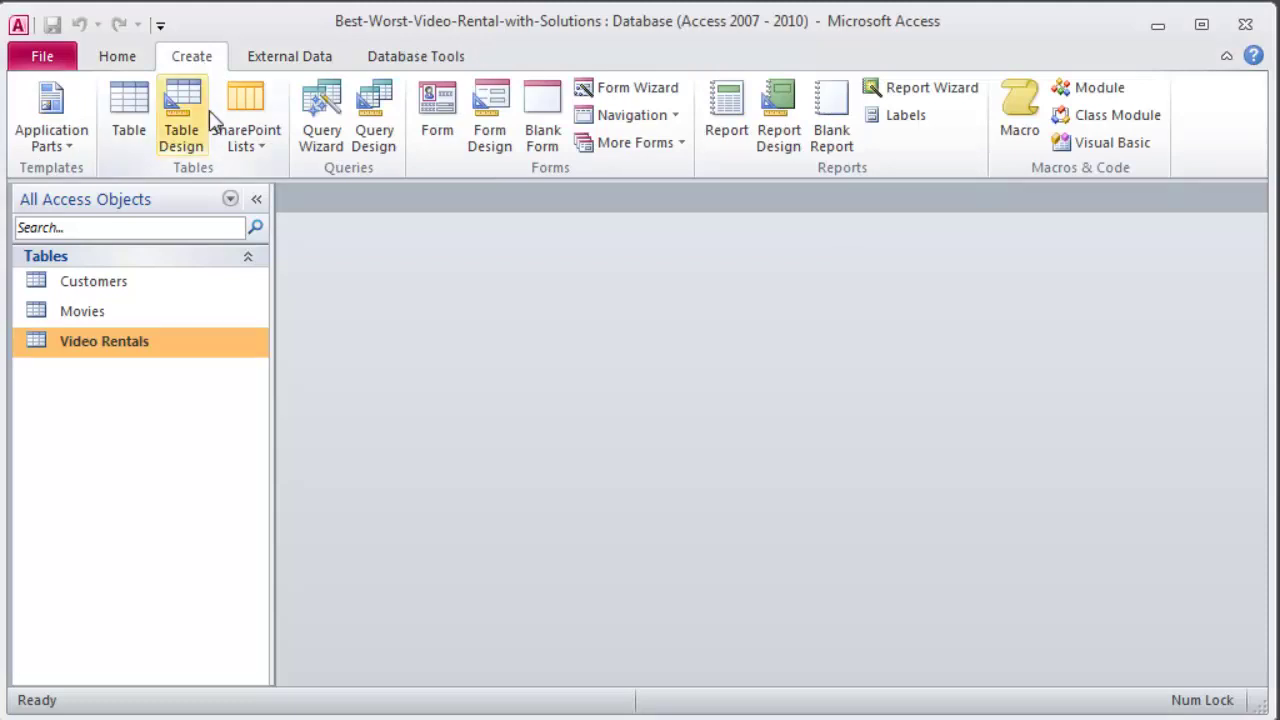
# Step: Start a new query design containing the Customers table
pyautogui.click(388, 110)
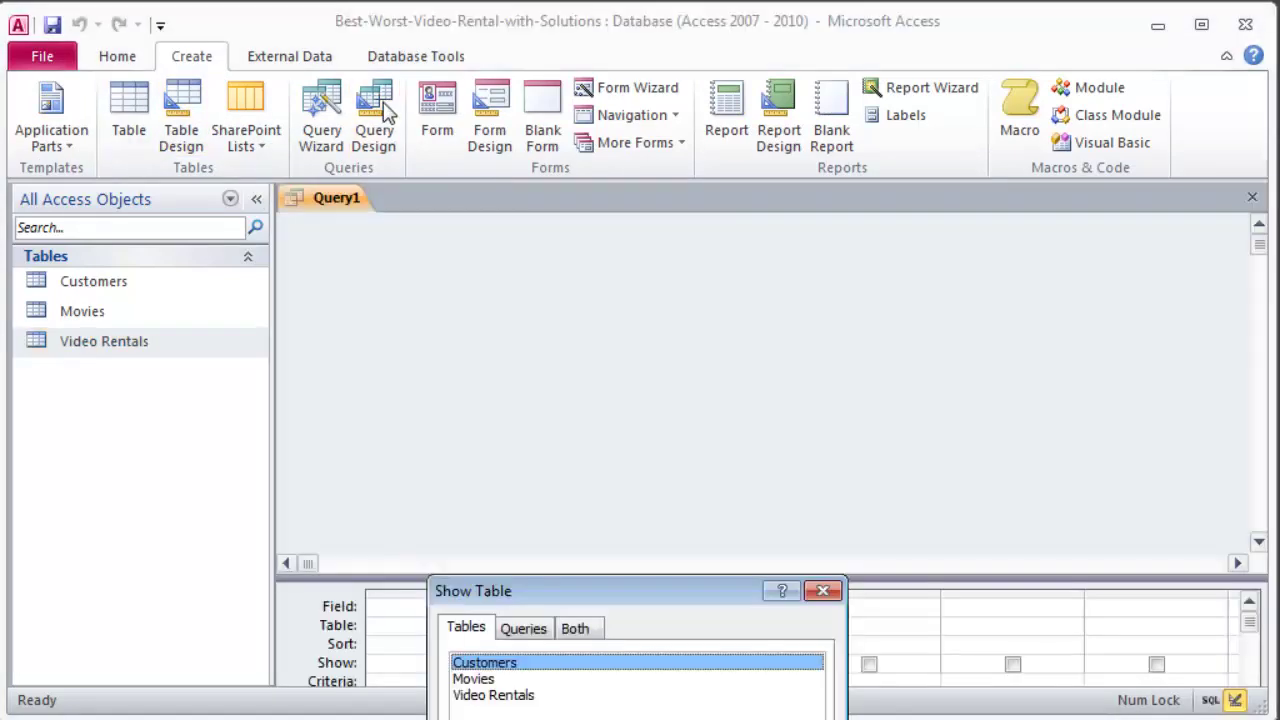
pyautogui.moveTo(611, 591); pyautogui.dragTo(726, 256)
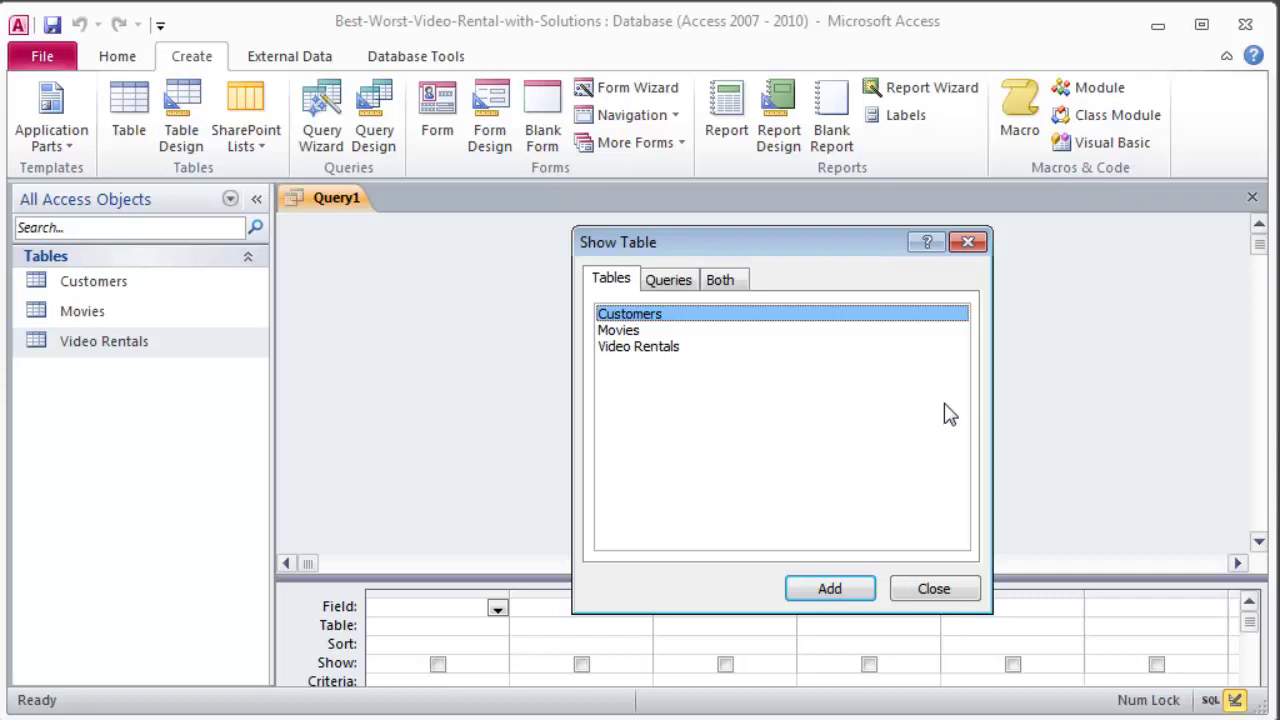
pyautogui.doubleClick(626, 318)
pyautogui.click(930, 591)
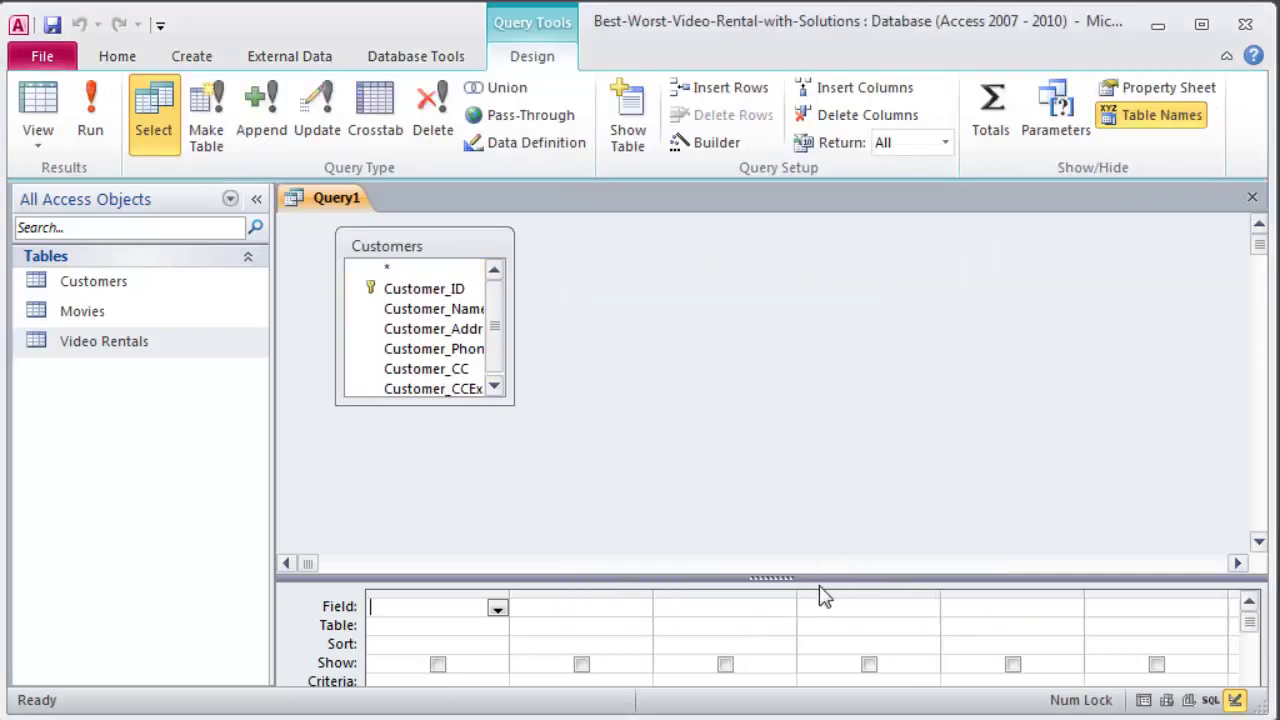
# Step: Add Customer_ID, Customer_Name, Customer_Address, Customer_Phone and Customer_CCExp to the query grid
pyautogui.moveTo(772, 578); pyautogui.dragTo(763, 451)
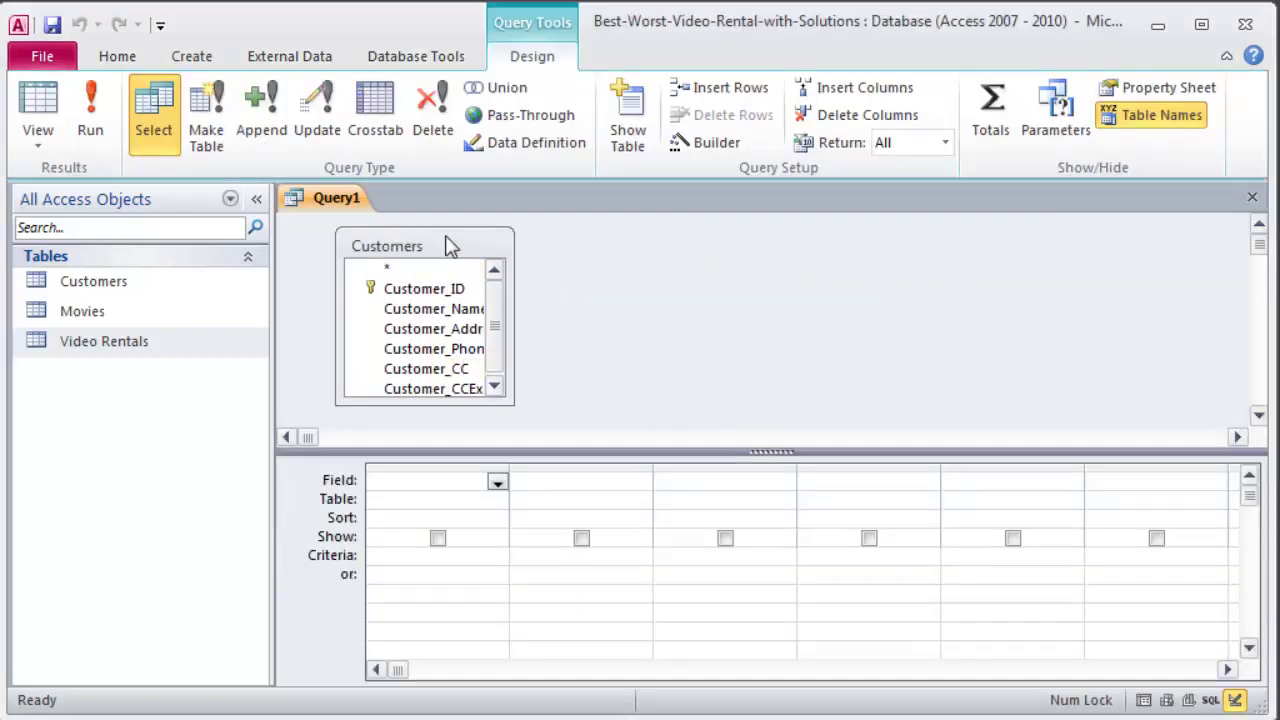
pyautogui.moveTo(449, 246); pyautogui.dragTo(472, 230)
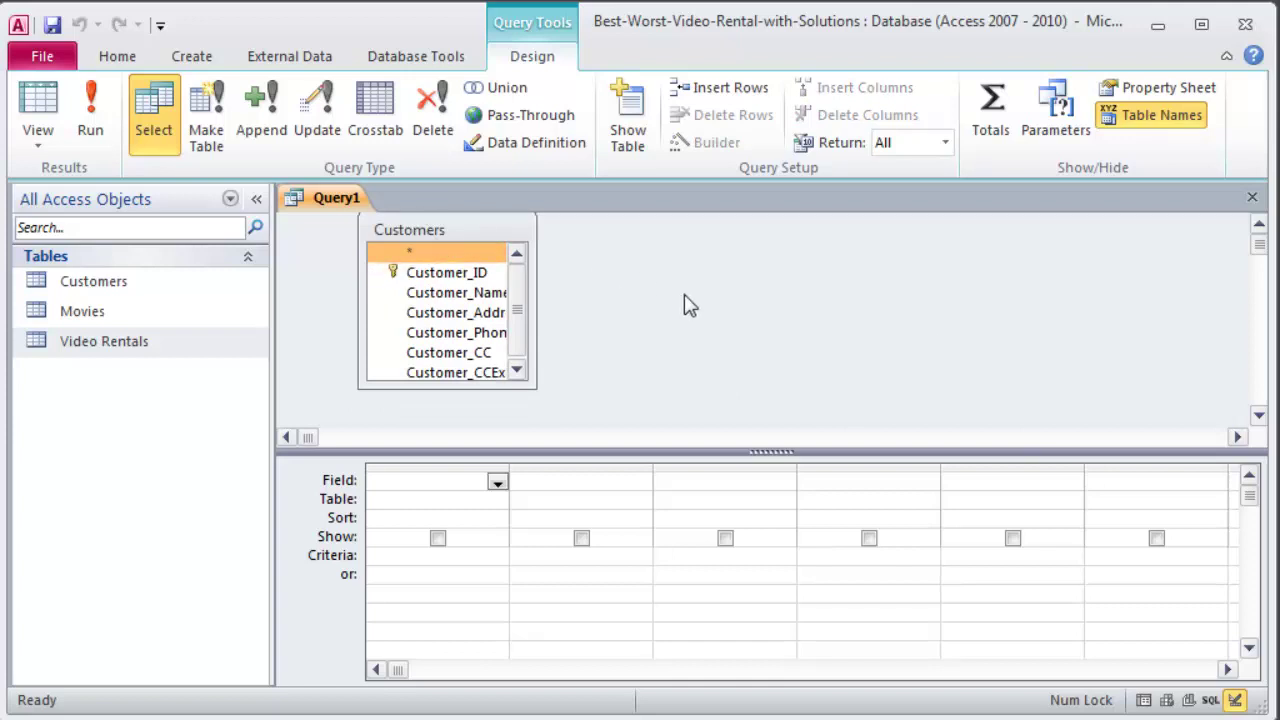
pyautogui.doubleClick(437, 273)
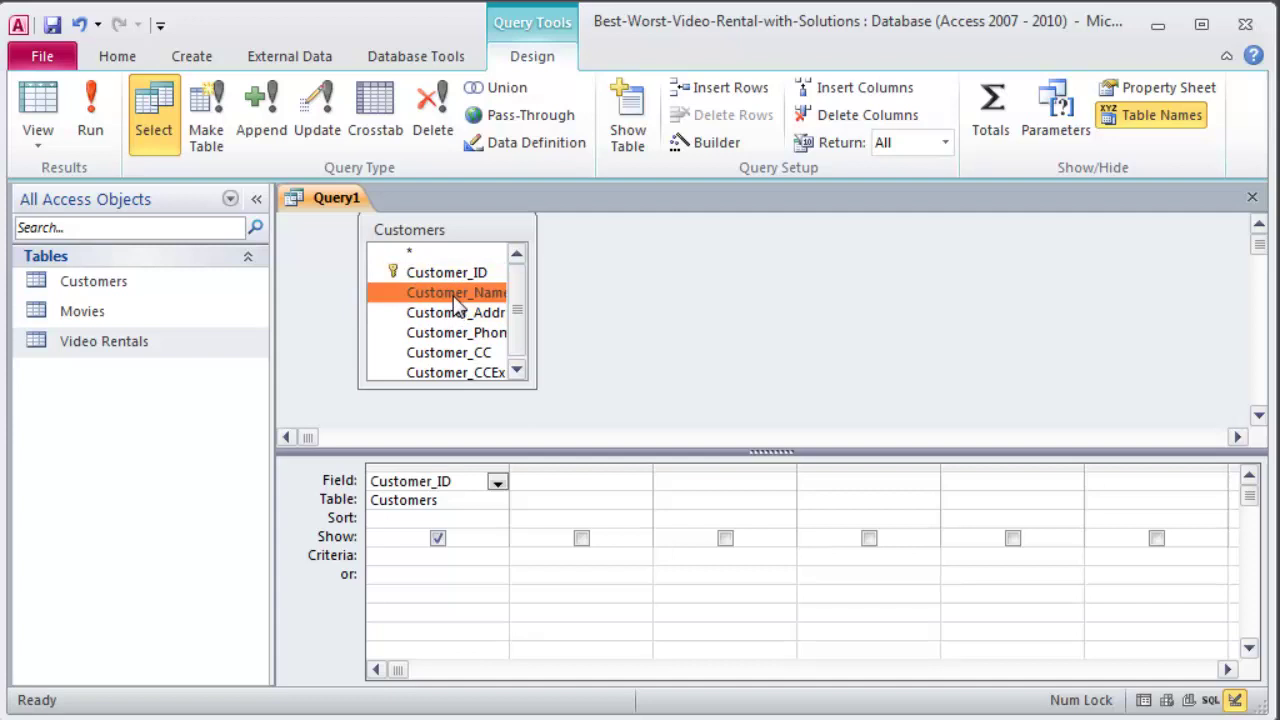
pyautogui.doubleClick(450, 292)
pyautogui.doubleClick(455, 313)
pyautogui.doubleClick(457, 333)
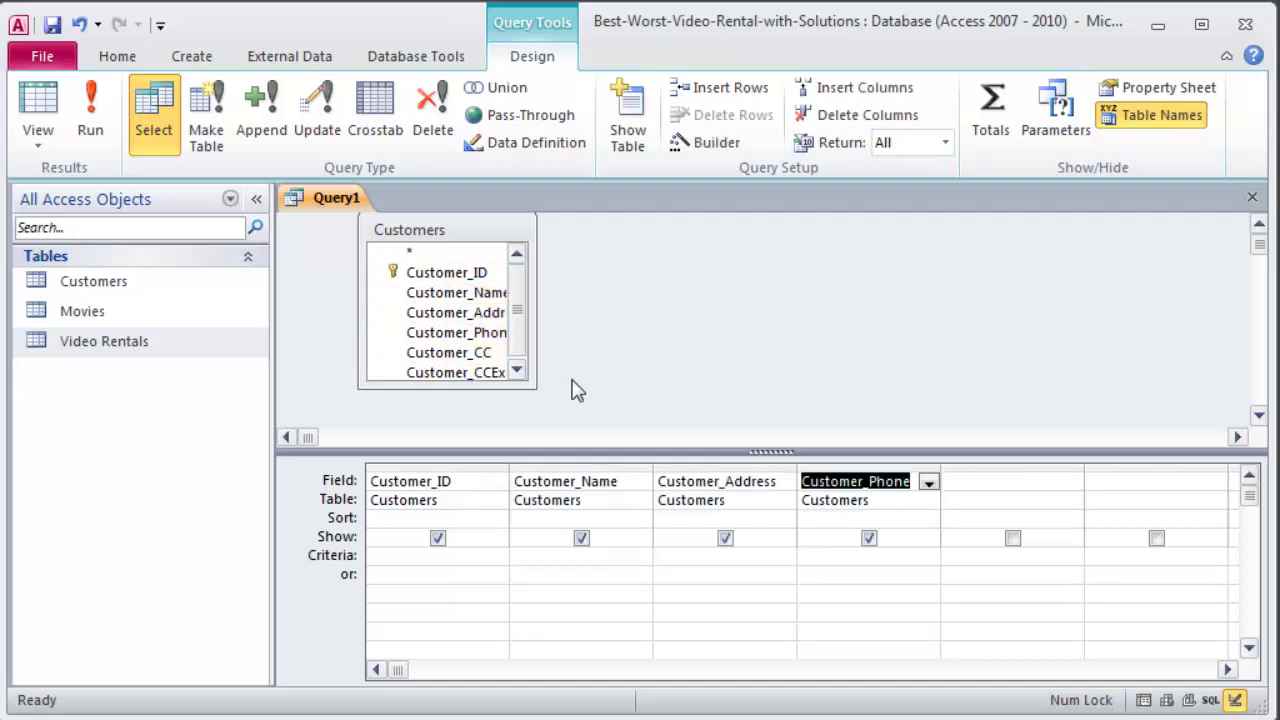
pyautogui.moveTo(535, 349); pyautogui.dragTo(585, 348)
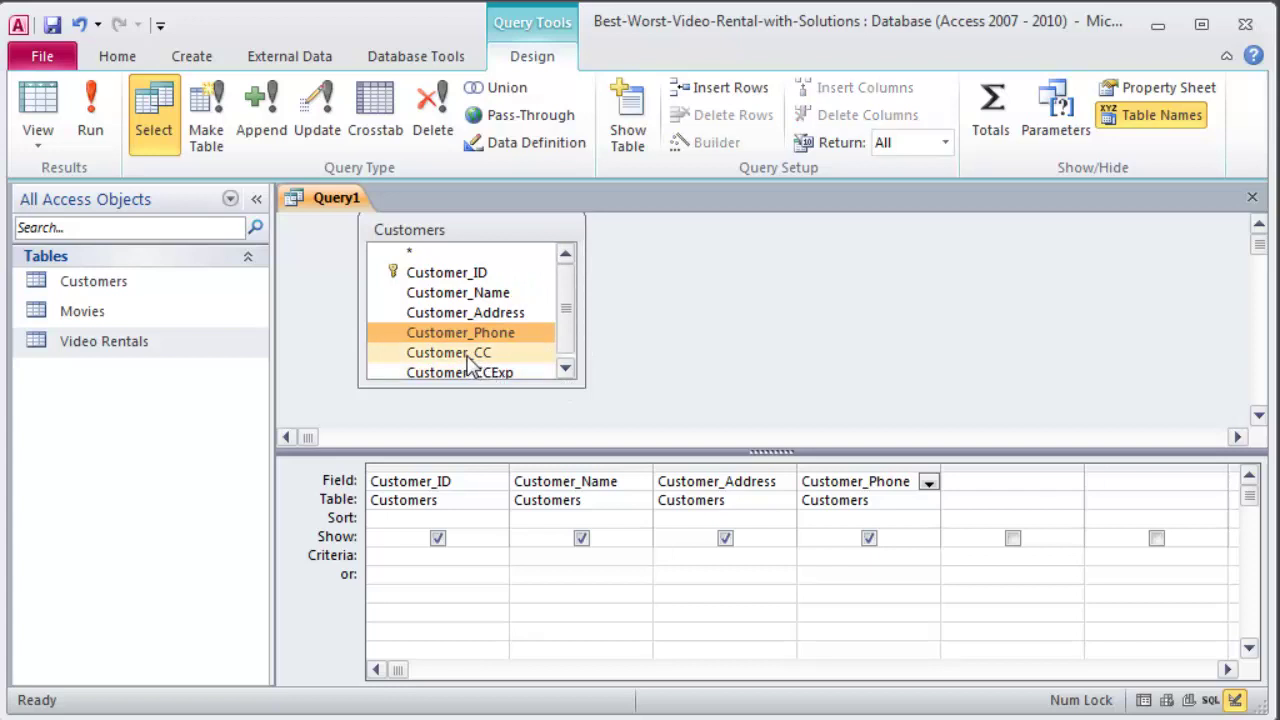
pyautogui.moveTo(496, 390); pyautogui.dragTo(494, 408)
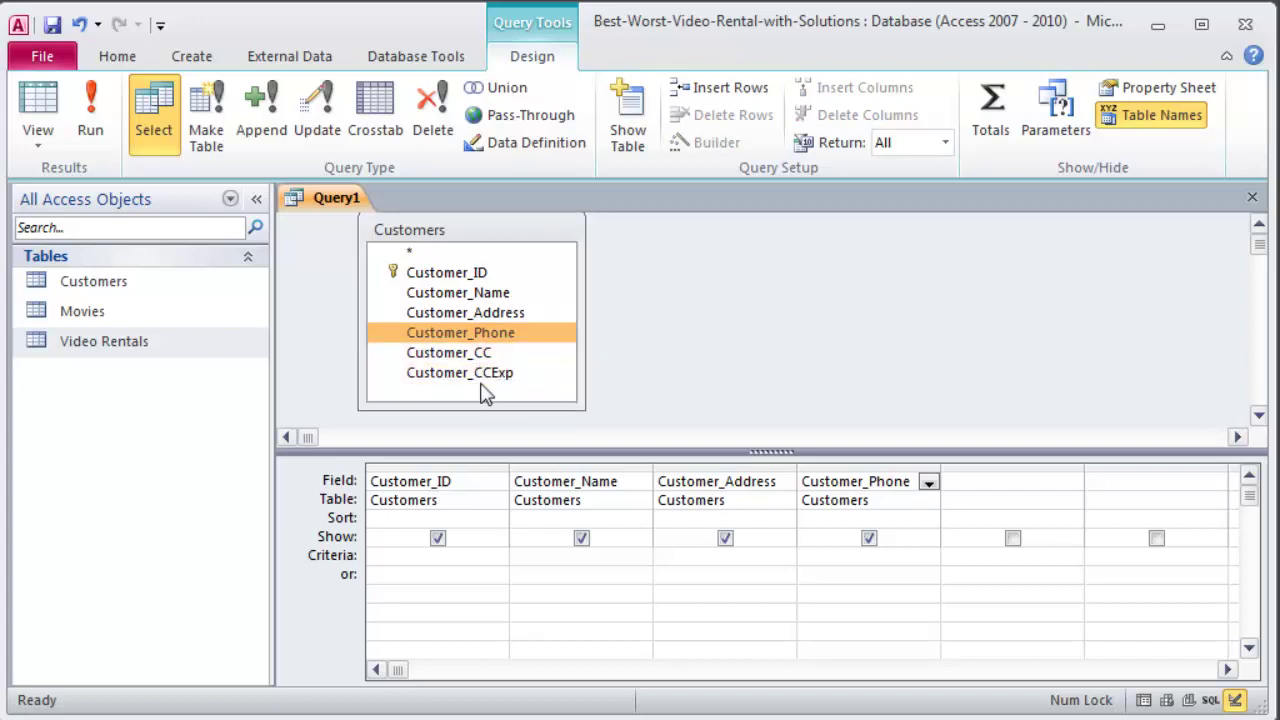
pyautogui.doubleClick(478, 374)
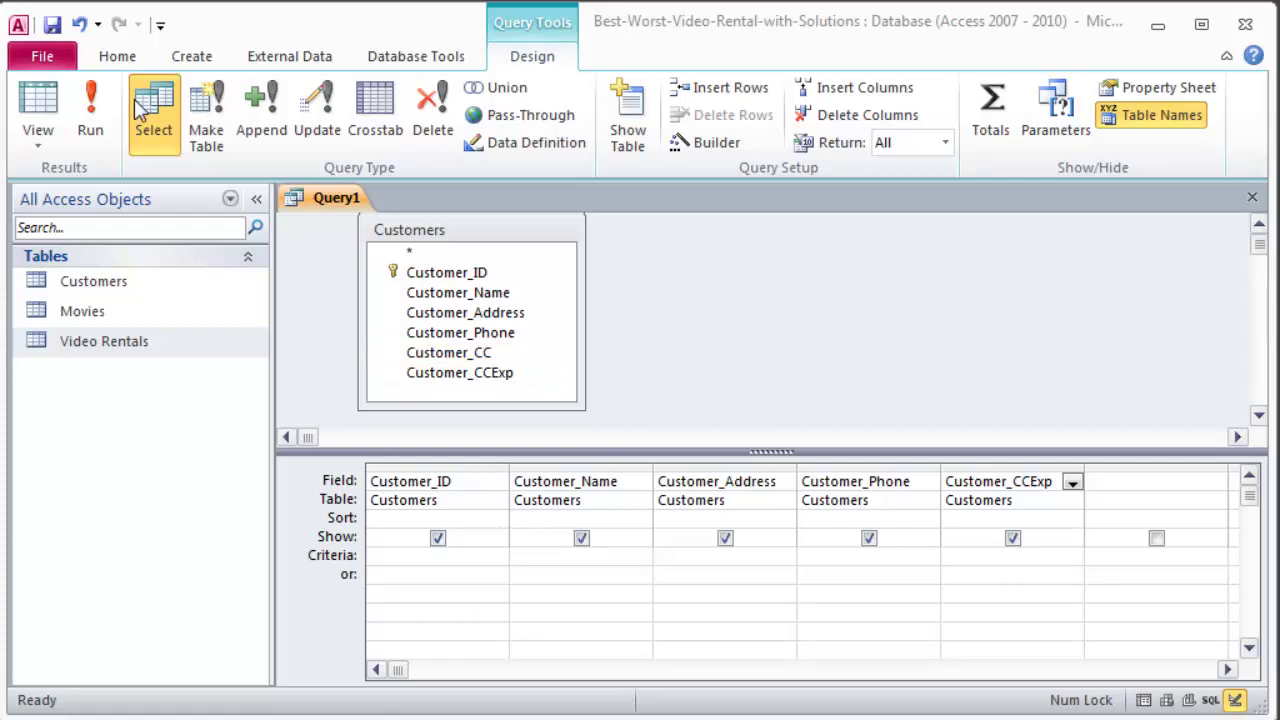
# Step: Run the query and widen the Customer_Address and Customer_Name columns of the 1500 results
pyautogui.click(91, 112)
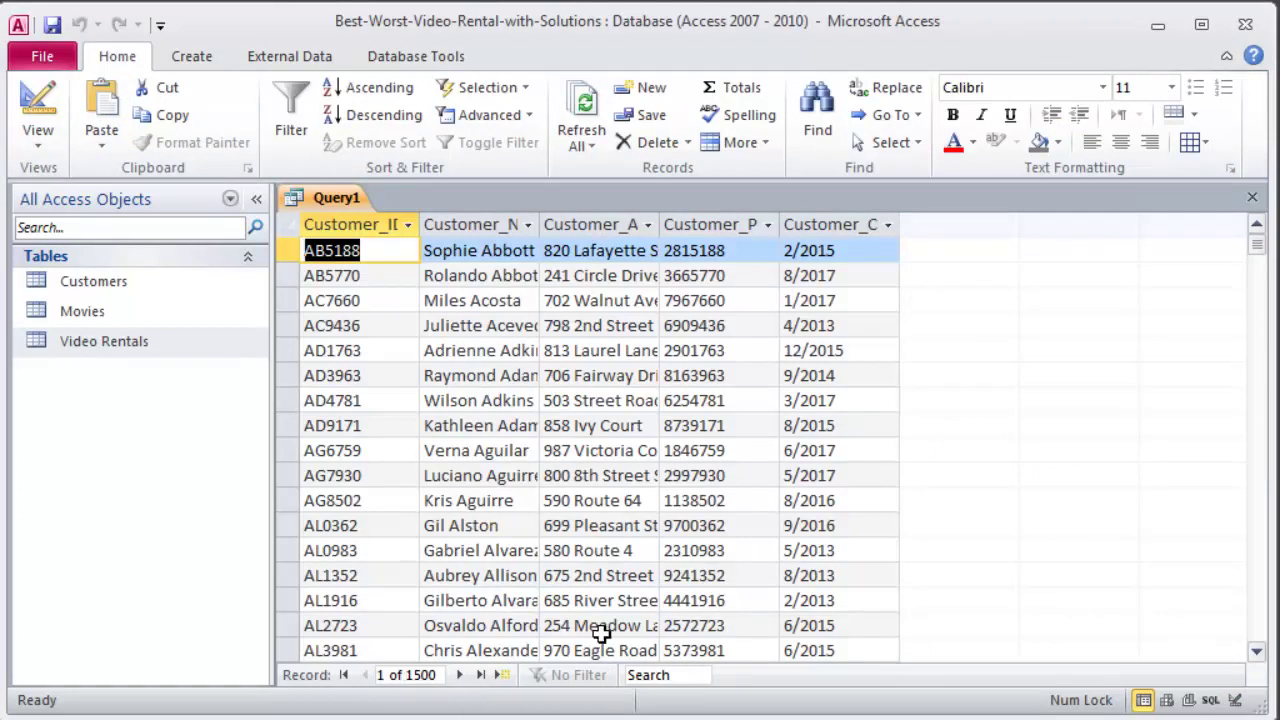
pyautogui.click(664, 228)
pyautogui.click(650, 226)
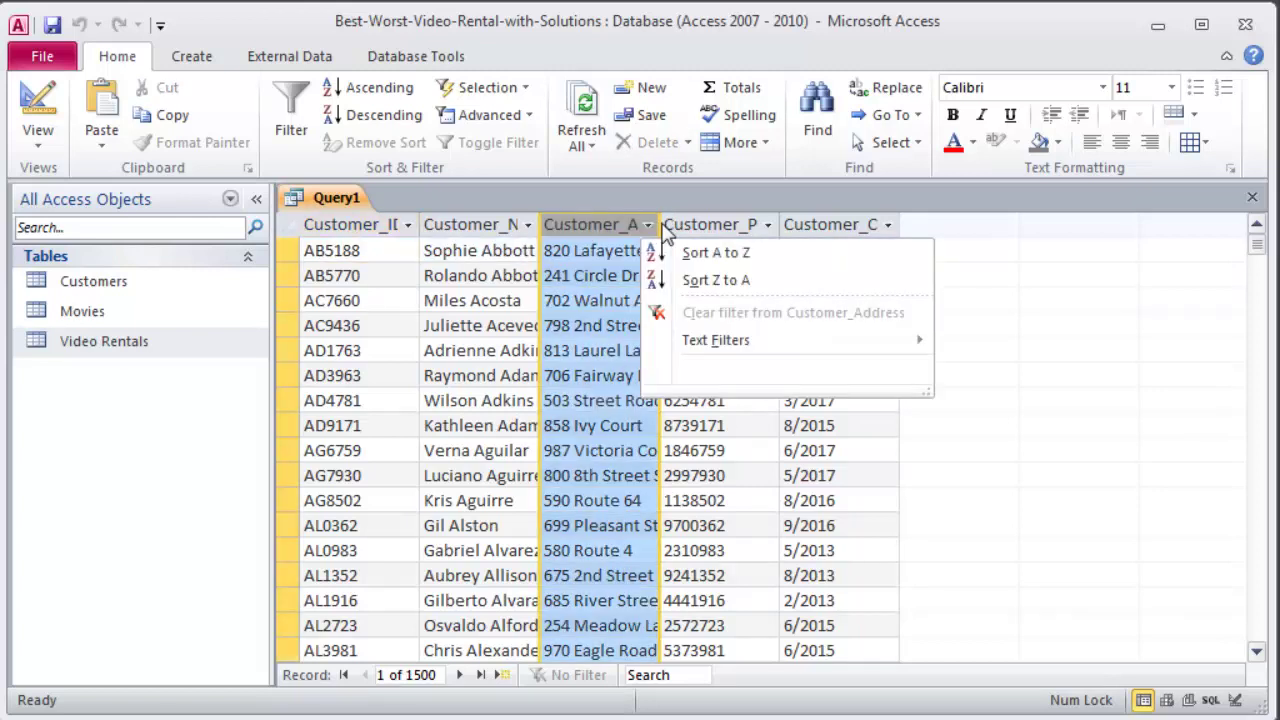
pyautogui.click(1068, 405)
pyautogui.moveTo(660, 218); pyautogui.dragTo(783, 220)
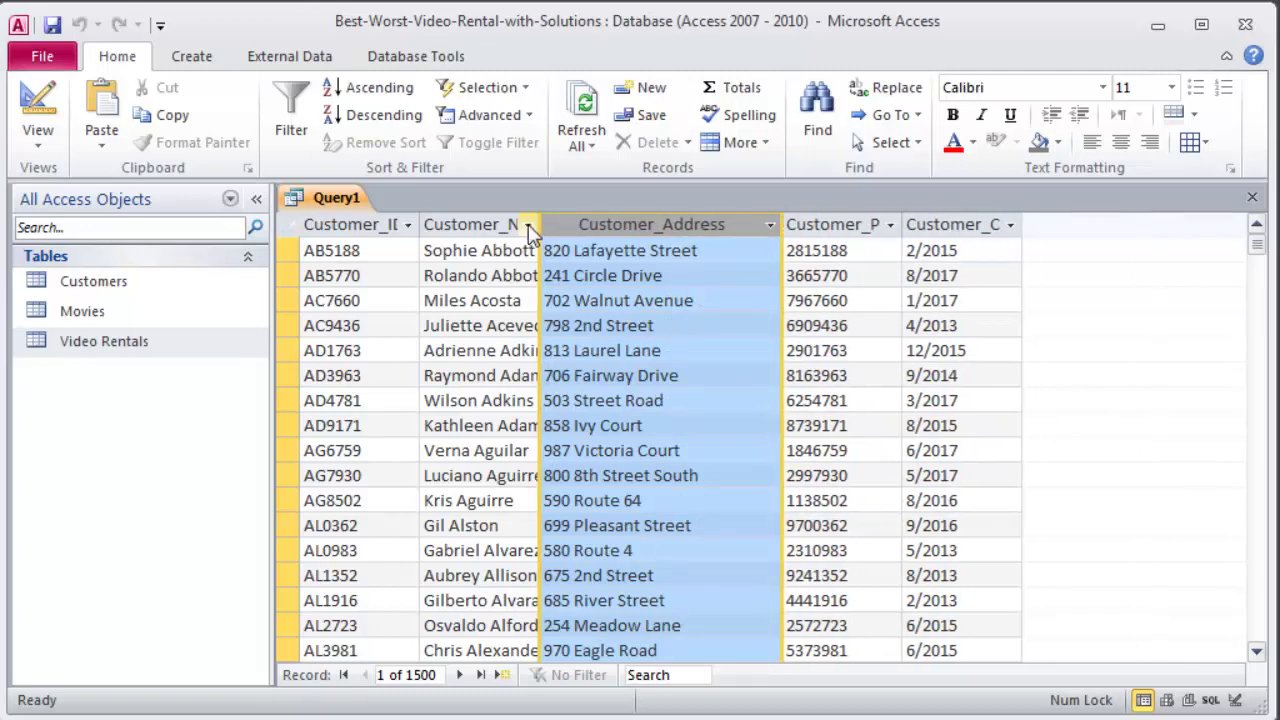
pyautogui.moveTo(538, 220); pyautogui.dragTo(609, 218)
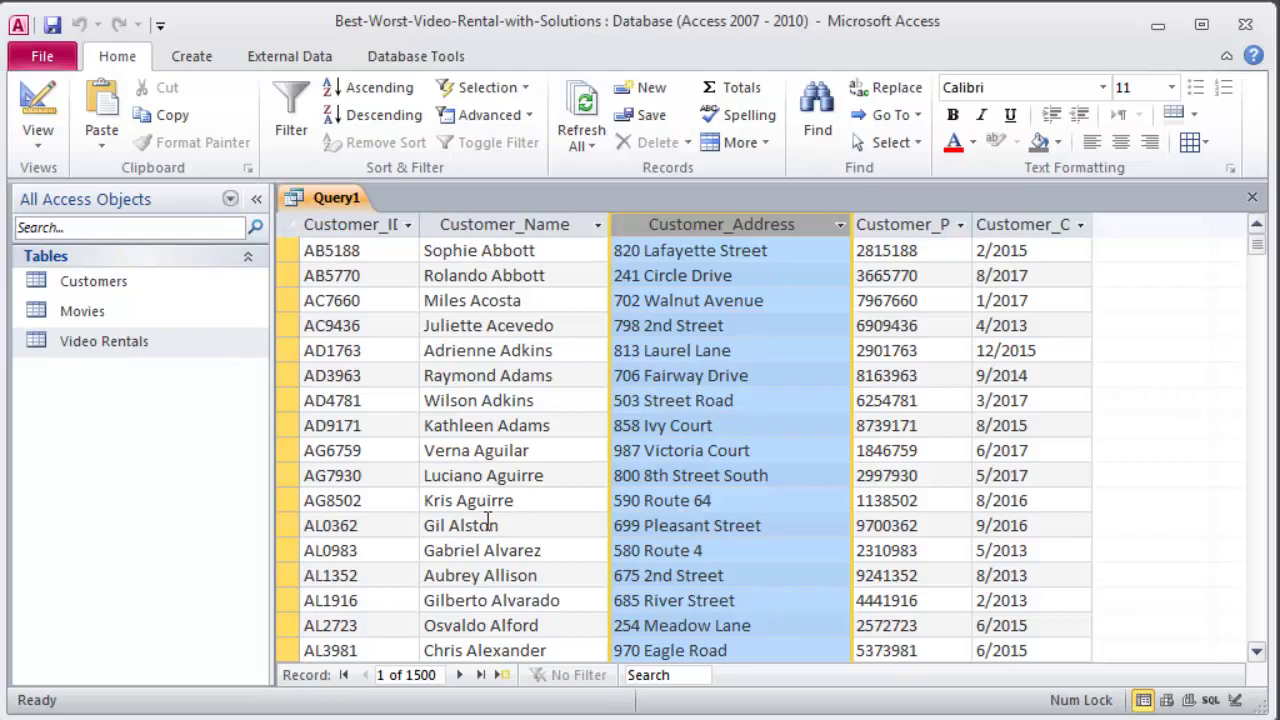
# Step: Switch Query1 between Design and Datasheet views, ending in Design view
pyautogui.click(38, 104)
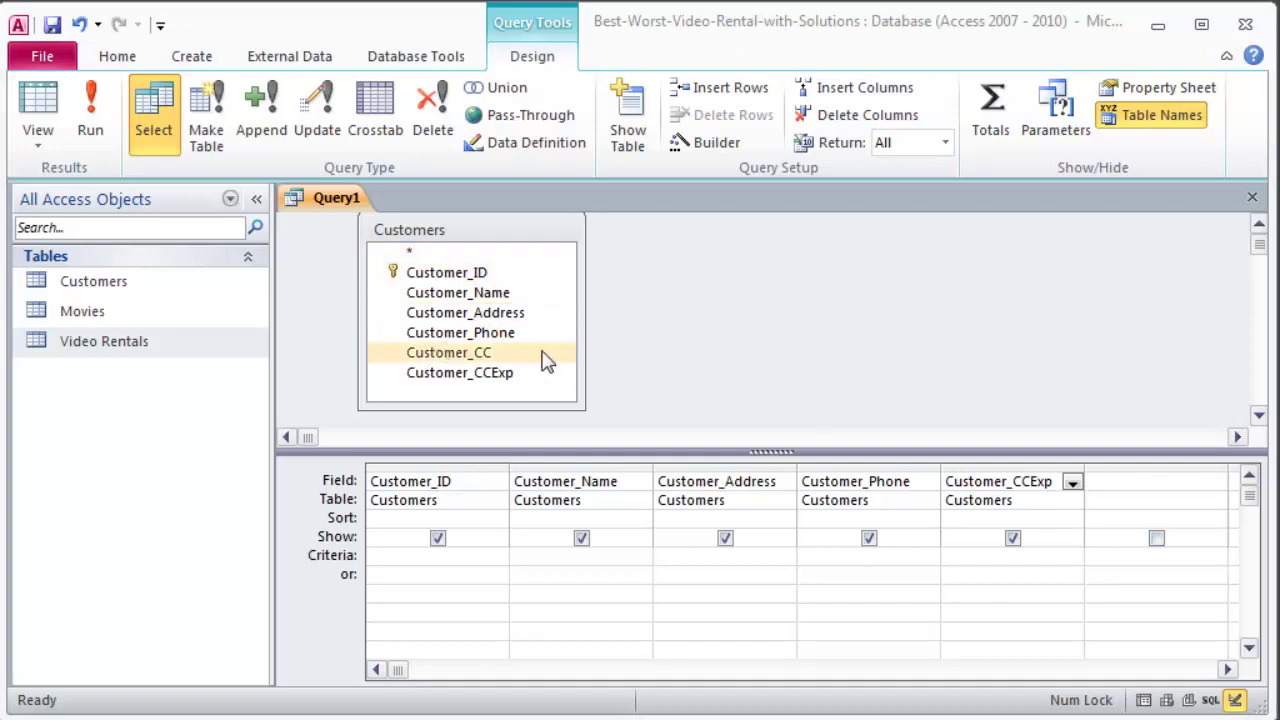
pyautogui.click(510, 314)
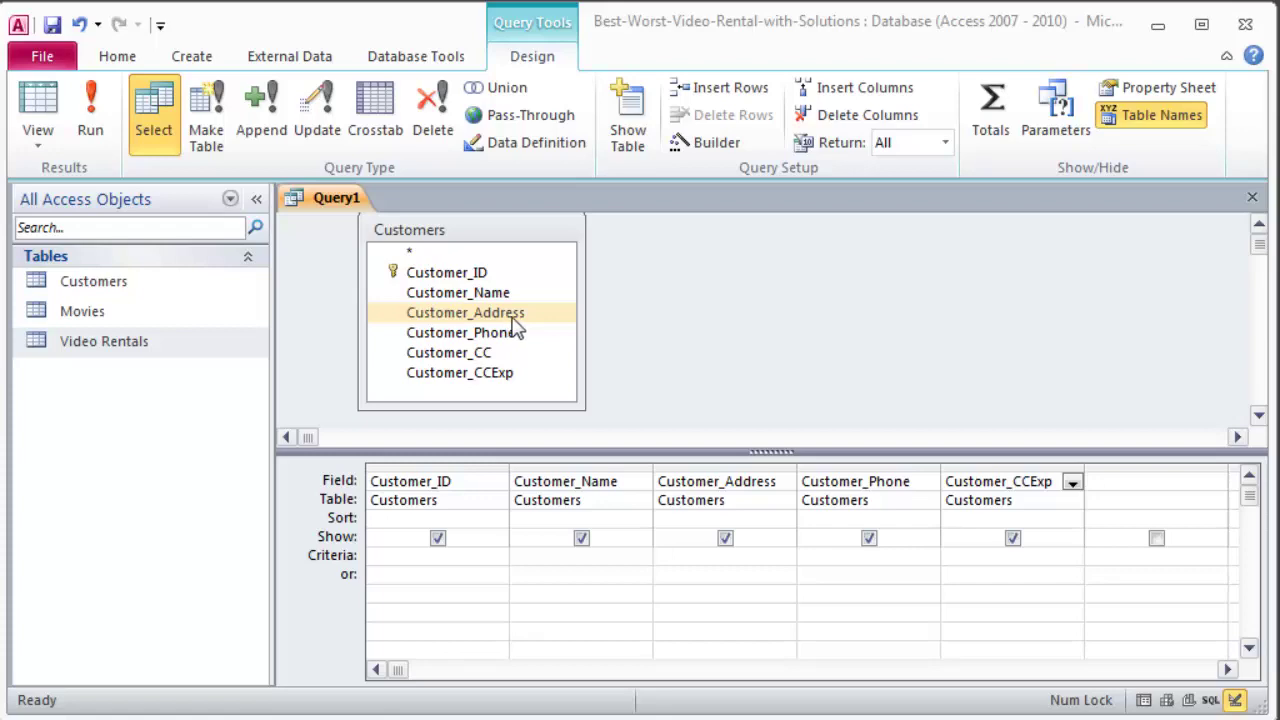
pyautogui.click(440, 372)
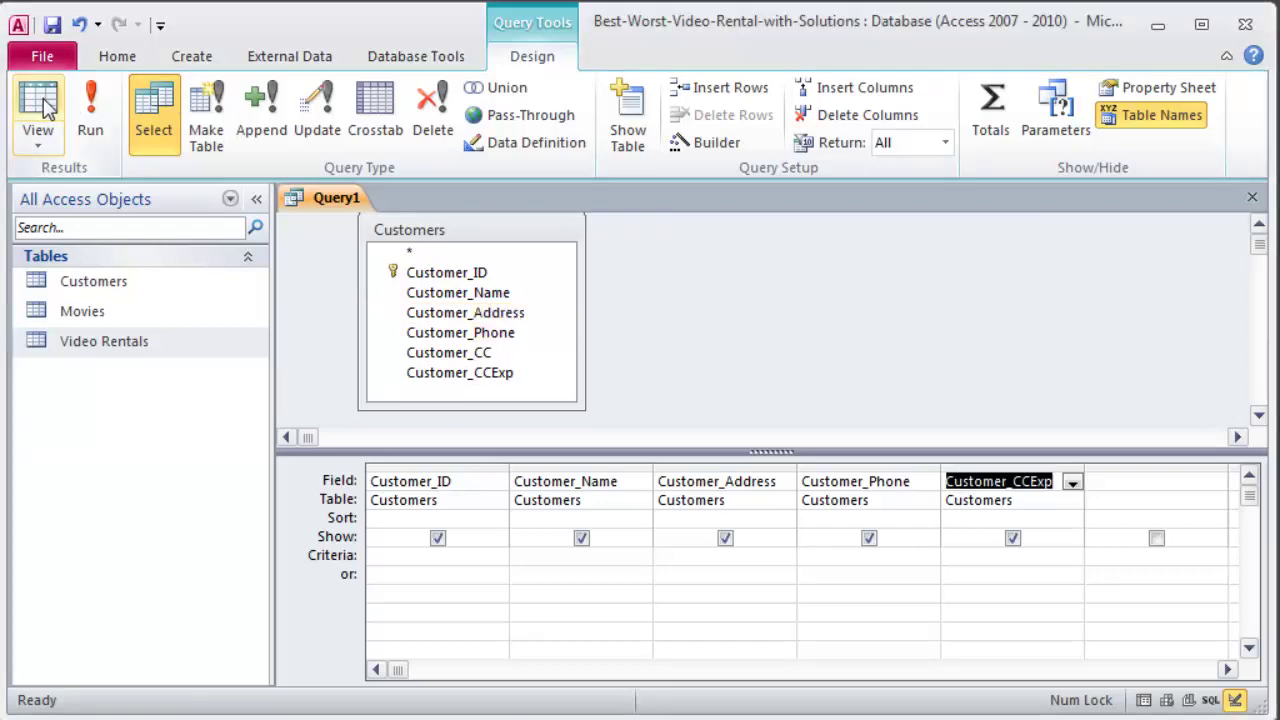
pyautogui.click(46, 106)
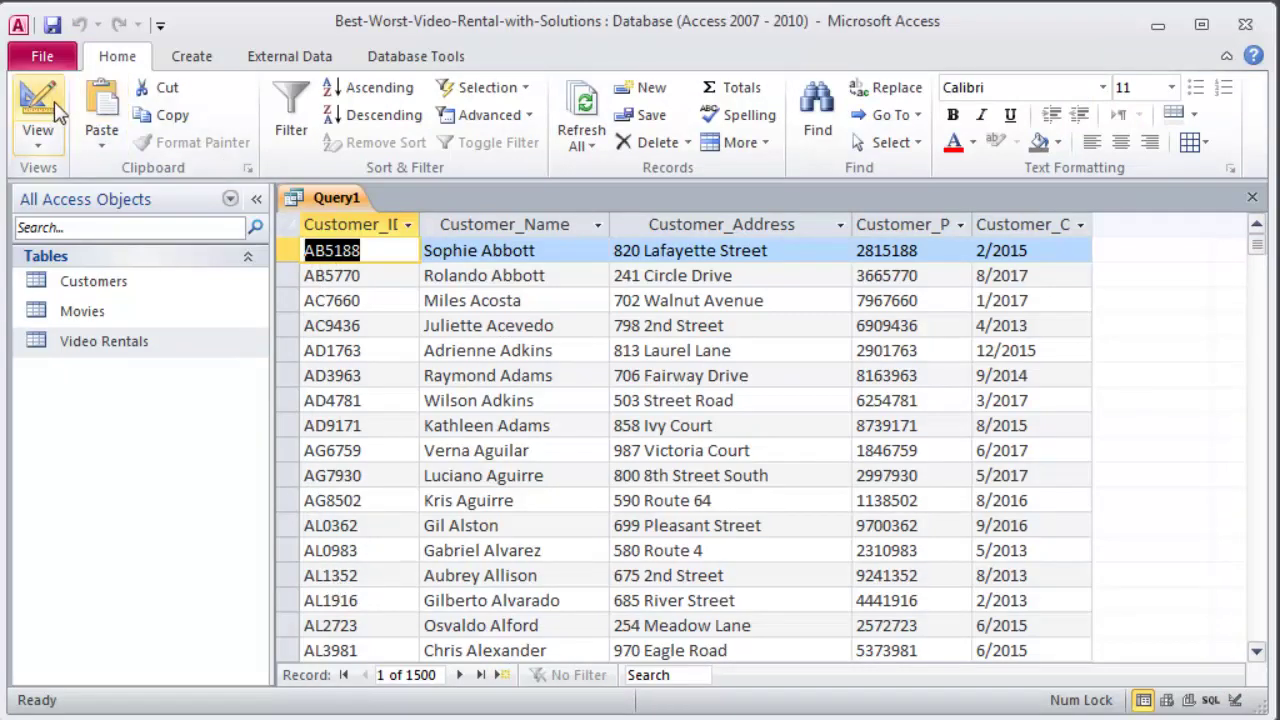
pyautogui.click(46, 106)
# Step: Set the Customer_ID criterion to A* and run the query, returning 45 records
pyautogui.click(408, 558)
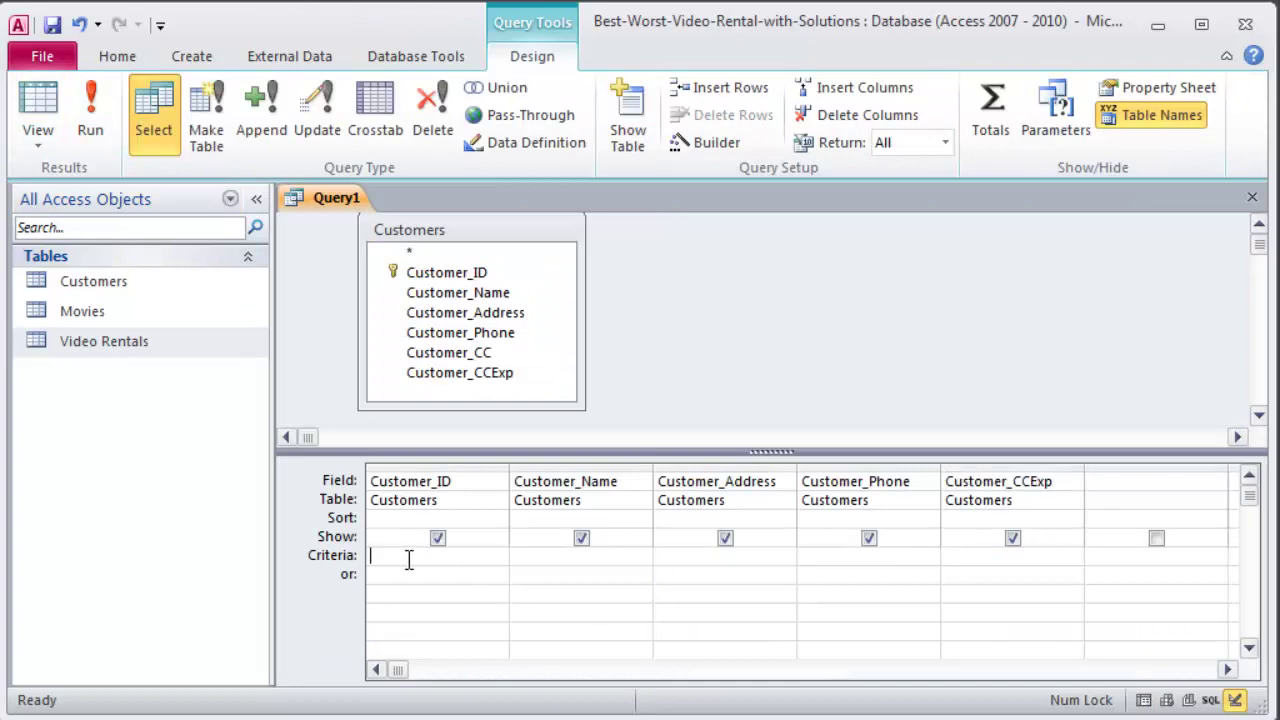
pyautogui.write('A')
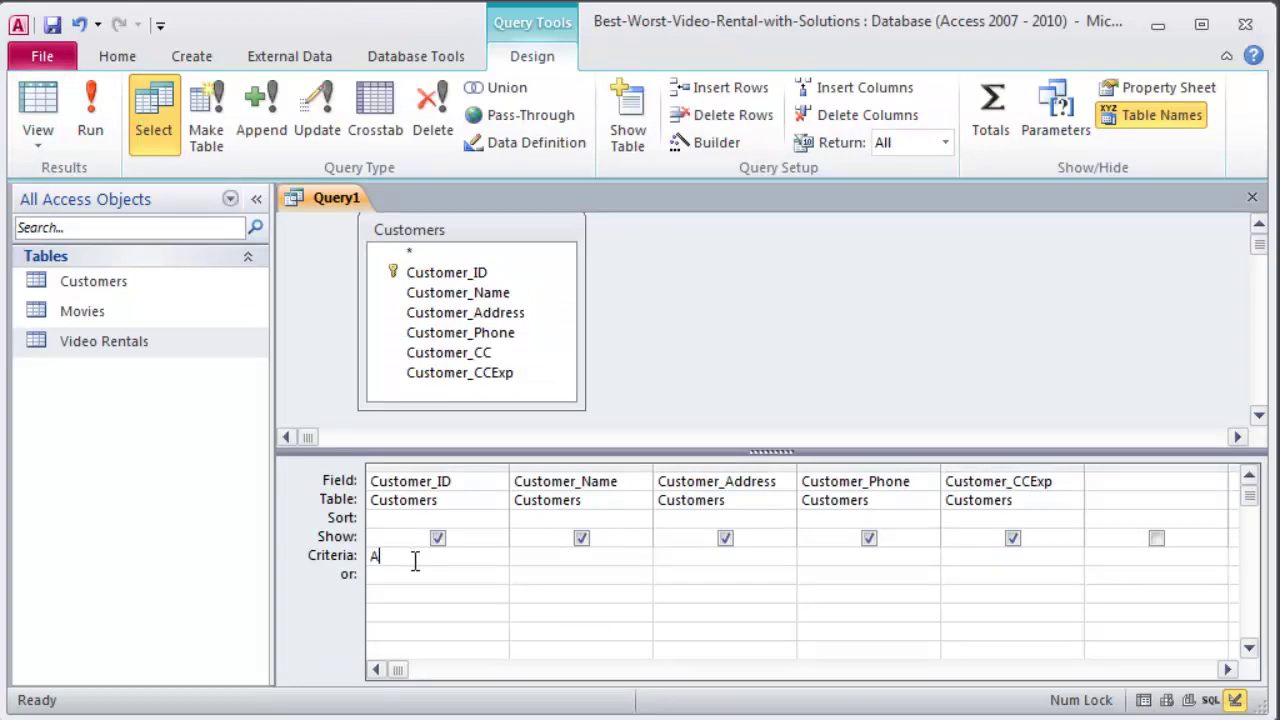
pyautogui.write('*')
pyautogui.press('Tab')
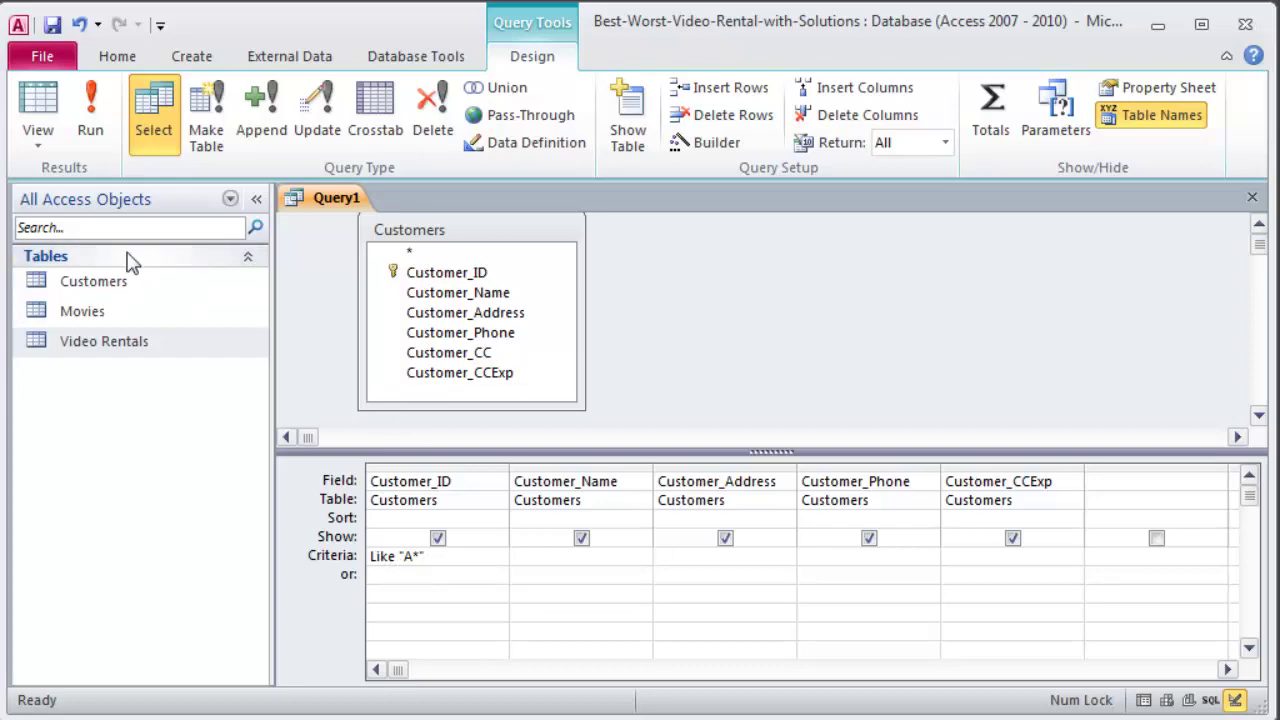
pyautogui.click(90, 118)
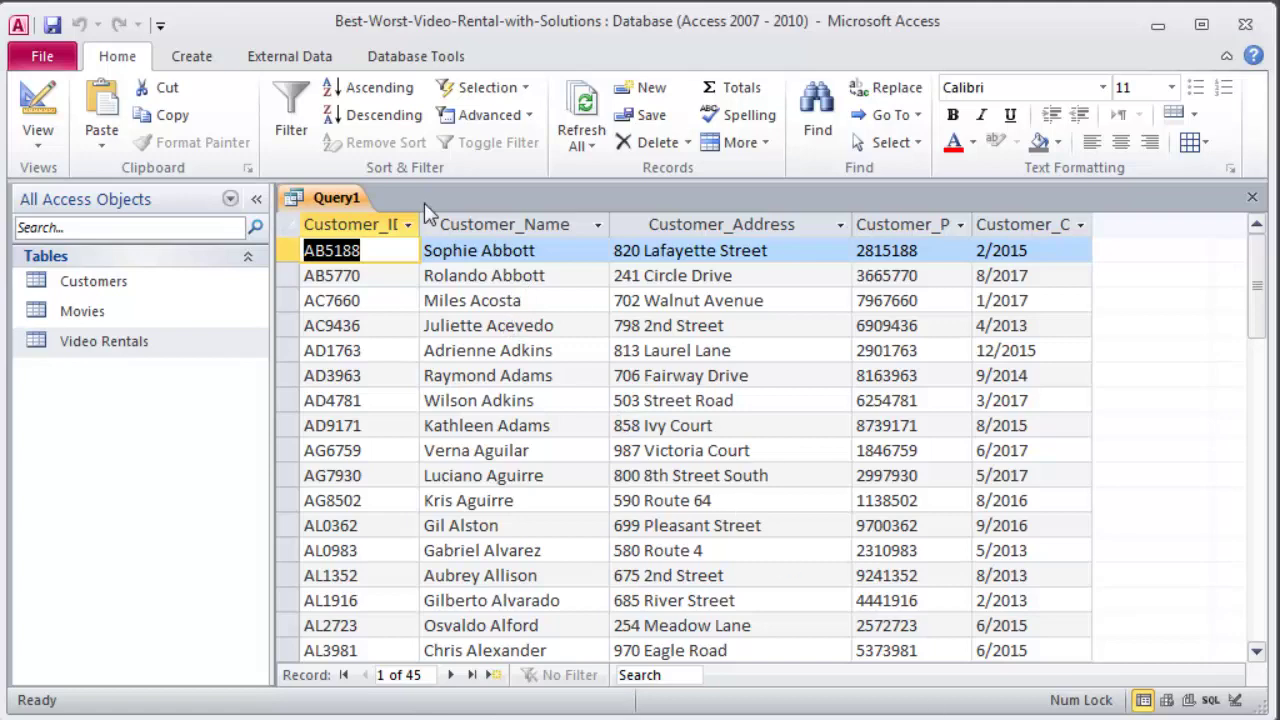
# Step: Save the query as 'Last Names with A' using Save Object As
pyautogui.click(43, 58)
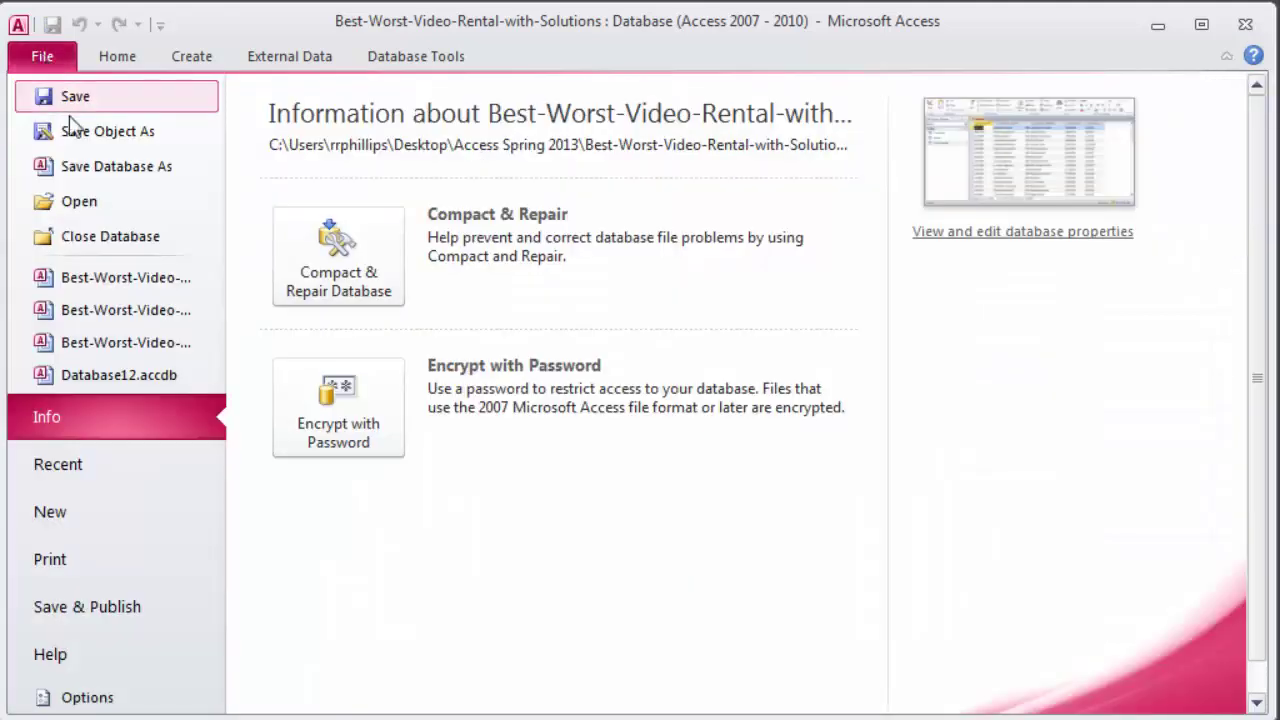
pyautogui.click(97, 134)
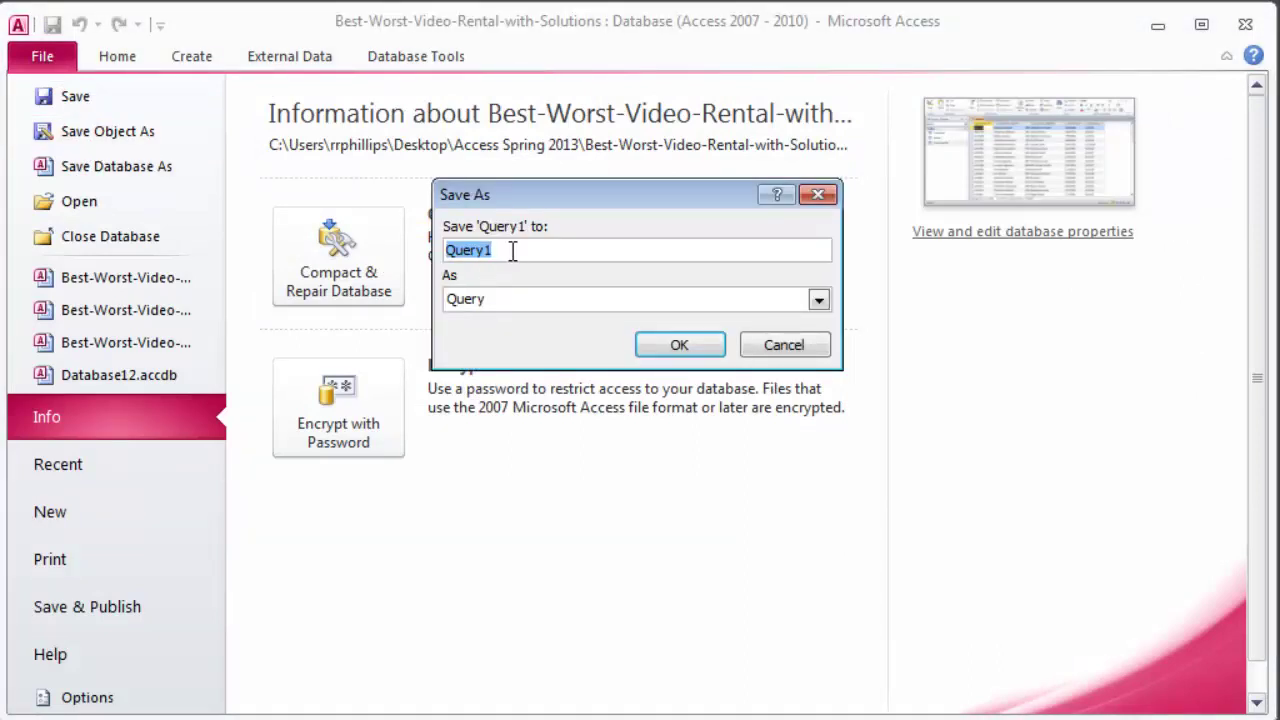
pyautogui.write('Last Names with A')
pyautogui.click(702, 348)
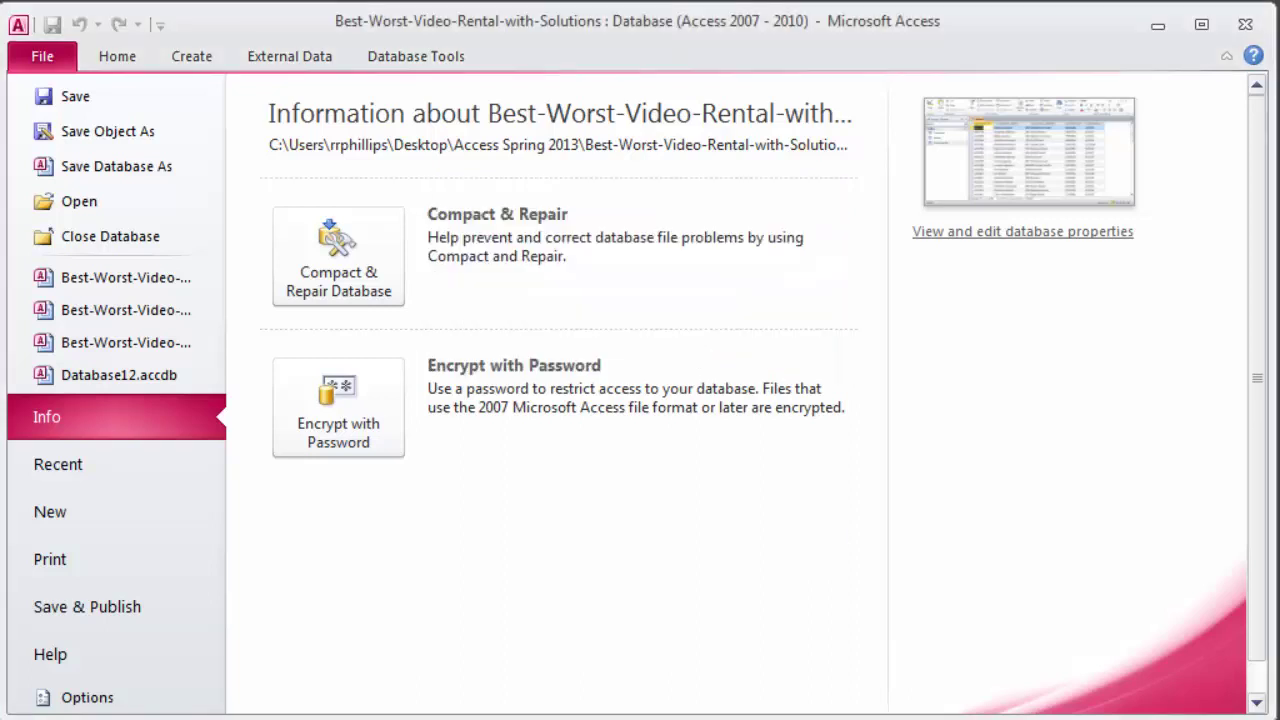
# Step: Close and reopen the 'Last Names with A' query, showing its Like "A*" criterion in Design view
pyautogui.click(119, 57)
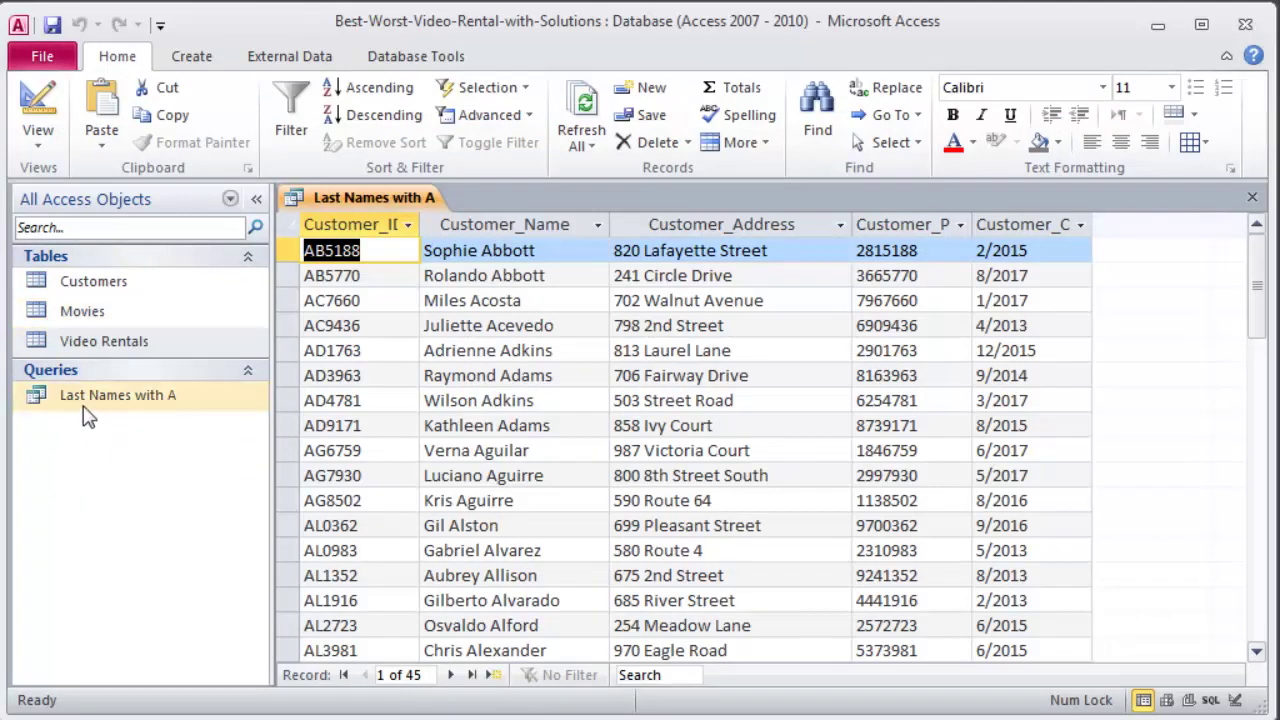
pyautogui.click(1252, 199)
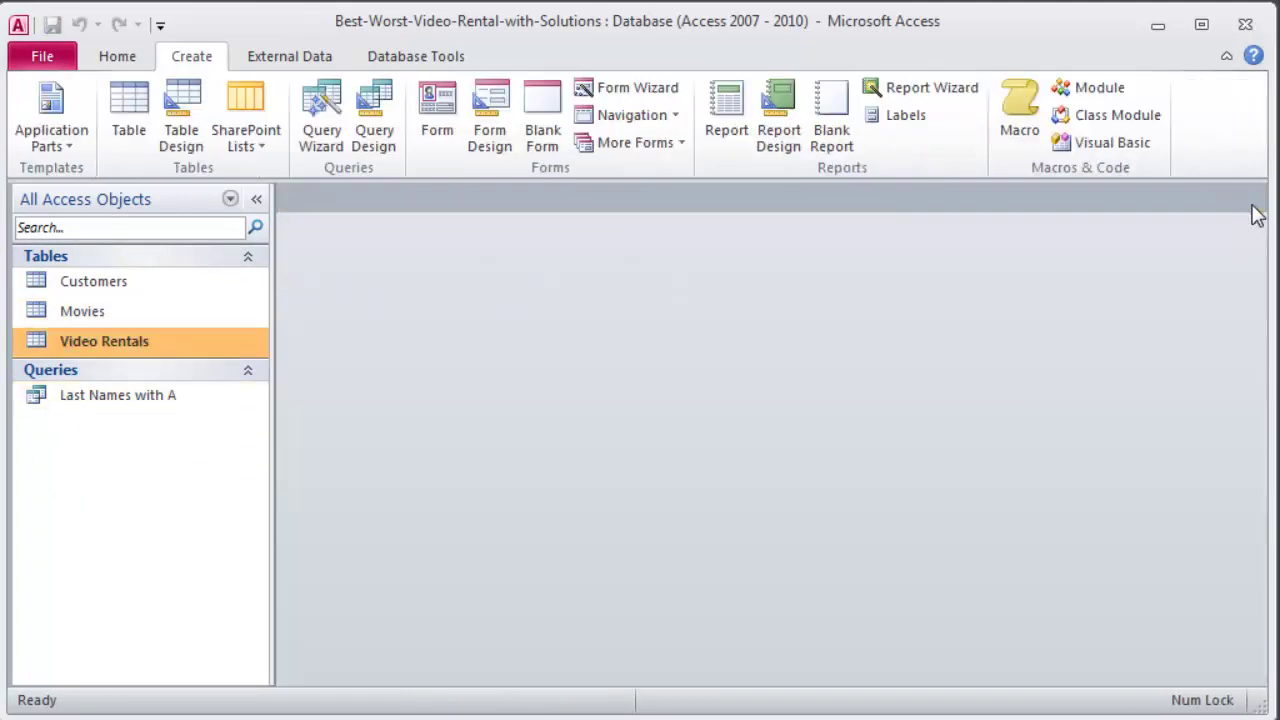
pyautogui.doubleClick(78, 398)
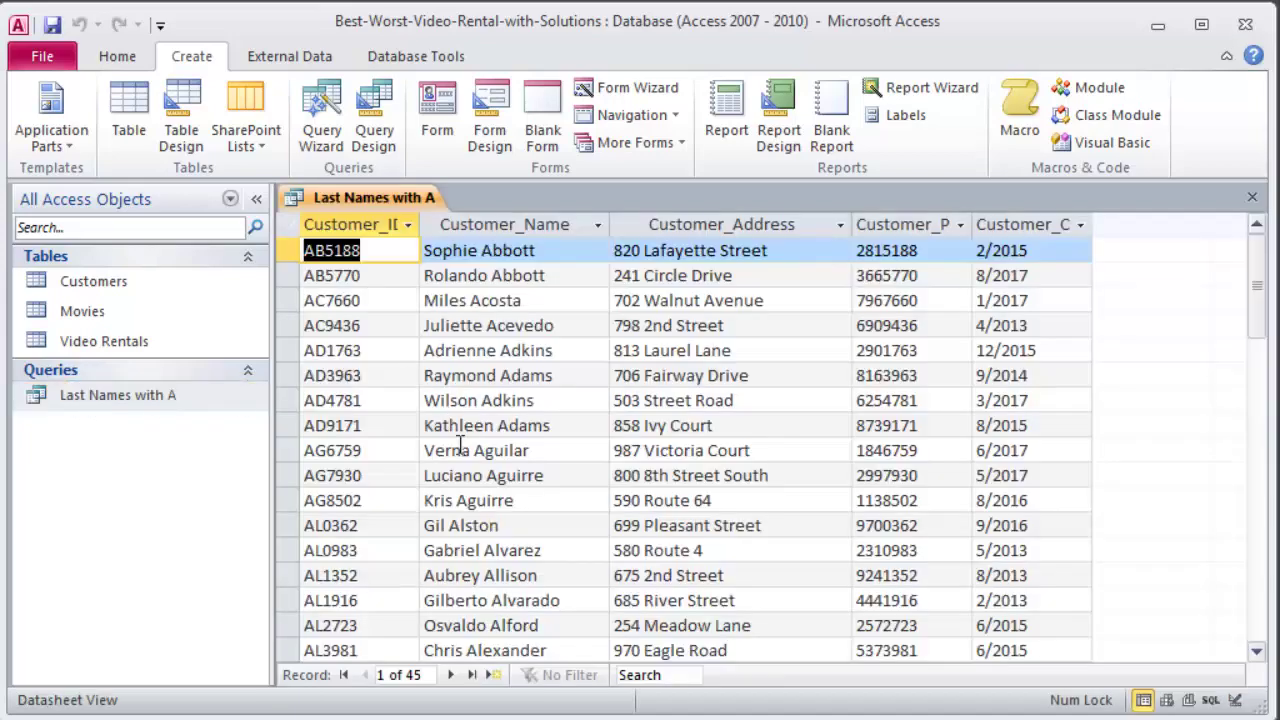
pyautogui.click(106, 57)
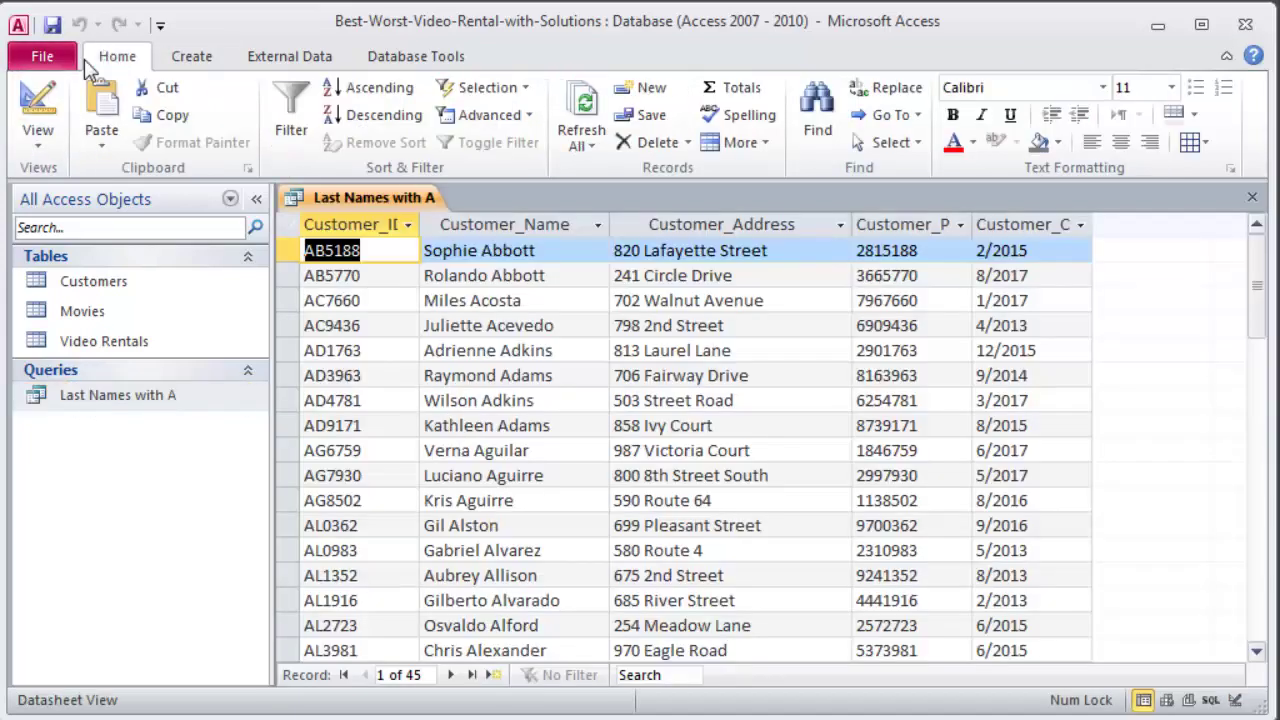
pyautogui.click(37, 100)
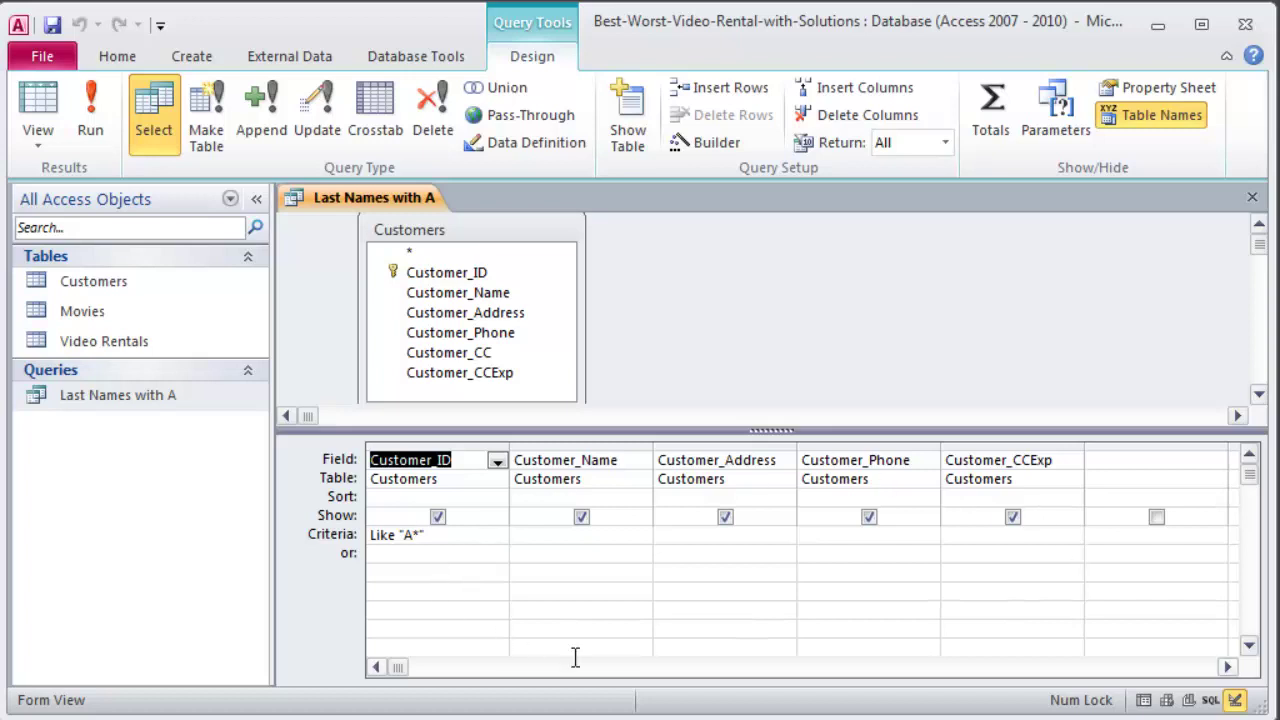